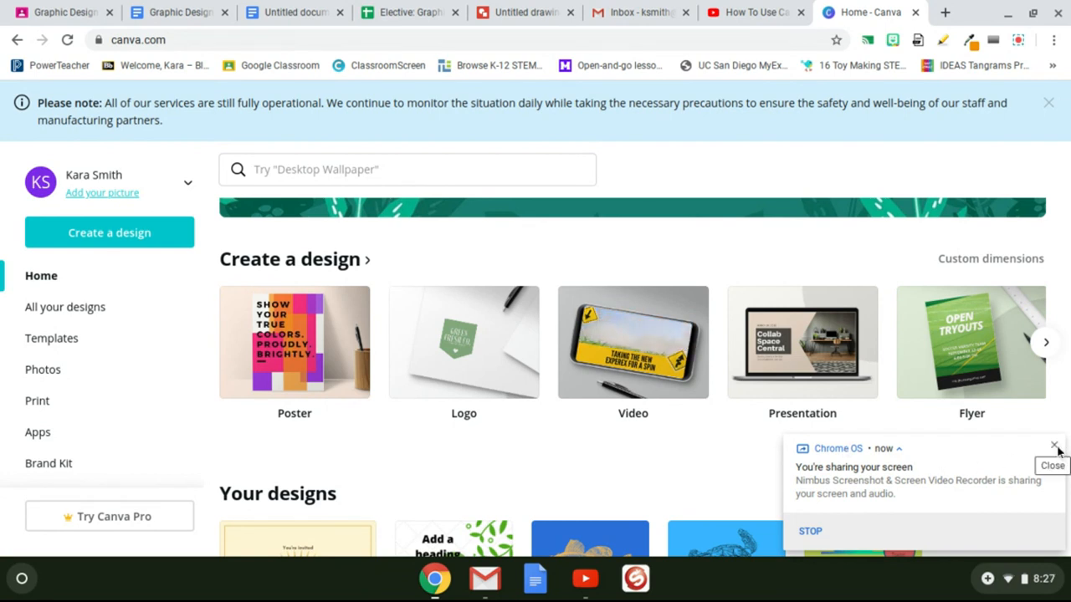
Step: Dismiss the screen-sharing notification and look over the design types and existing designs on the home page
click(1055, 447)
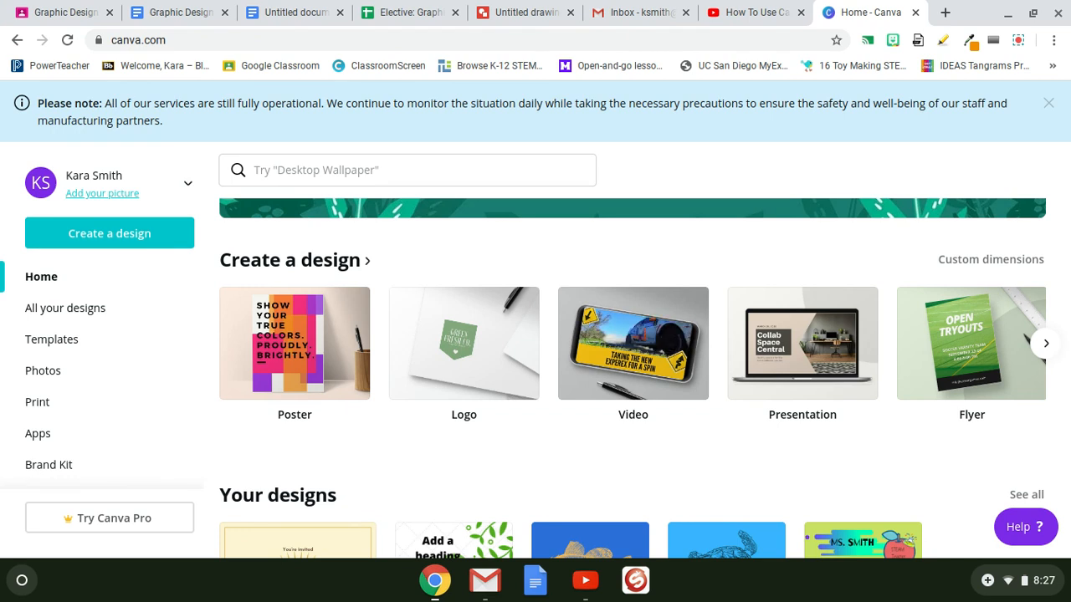
scroll(622, 485, up, 3)
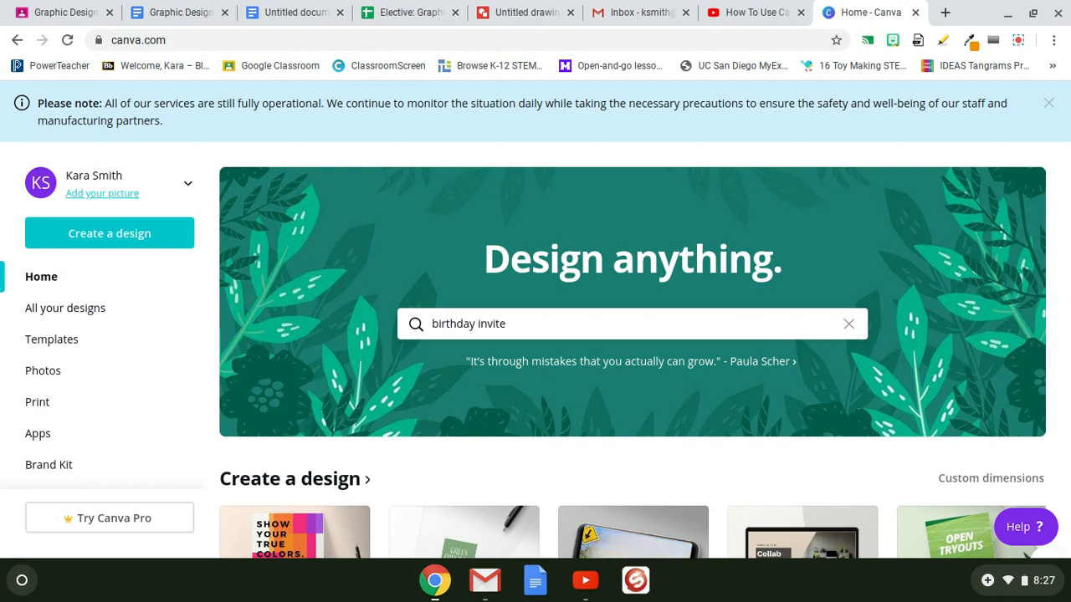
scroll(632, 352, down, 2)
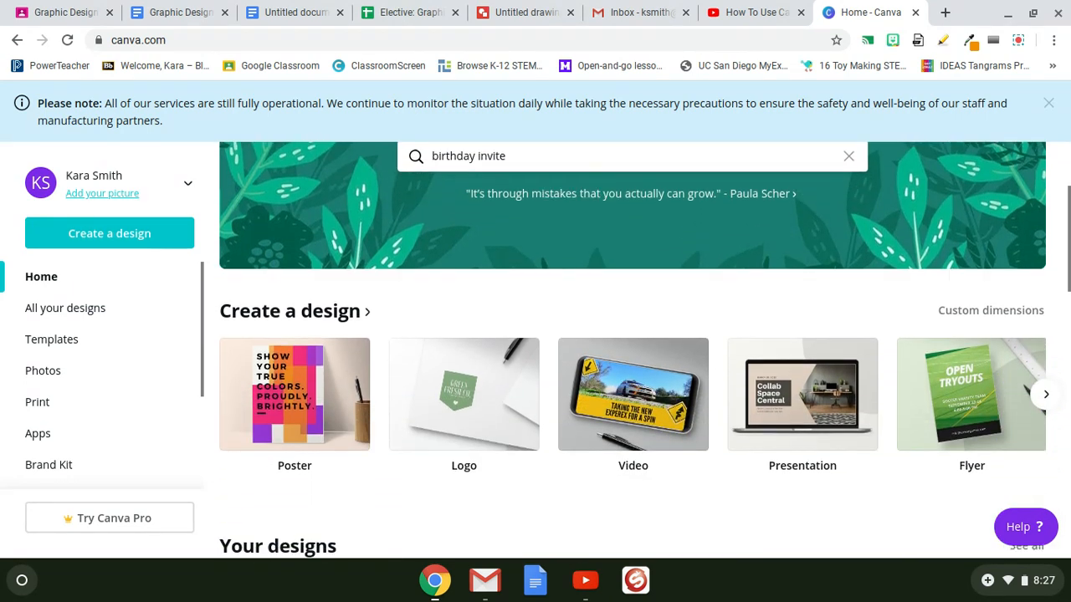
scroll(632, 352, down, 2)
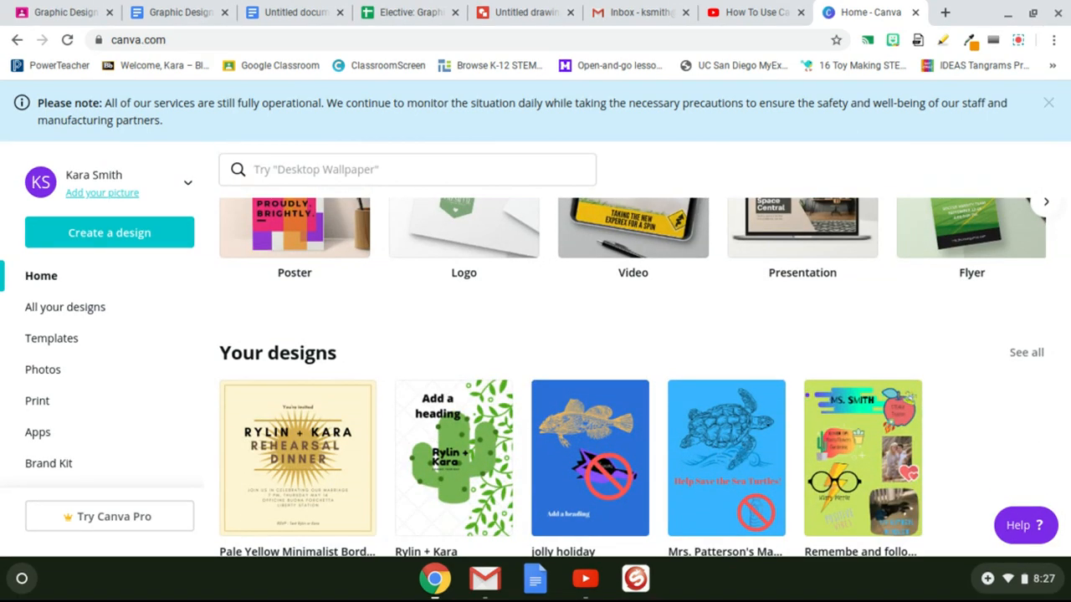
scroll(633, 351, down, 2)
scroll(632, 352, up, 6)
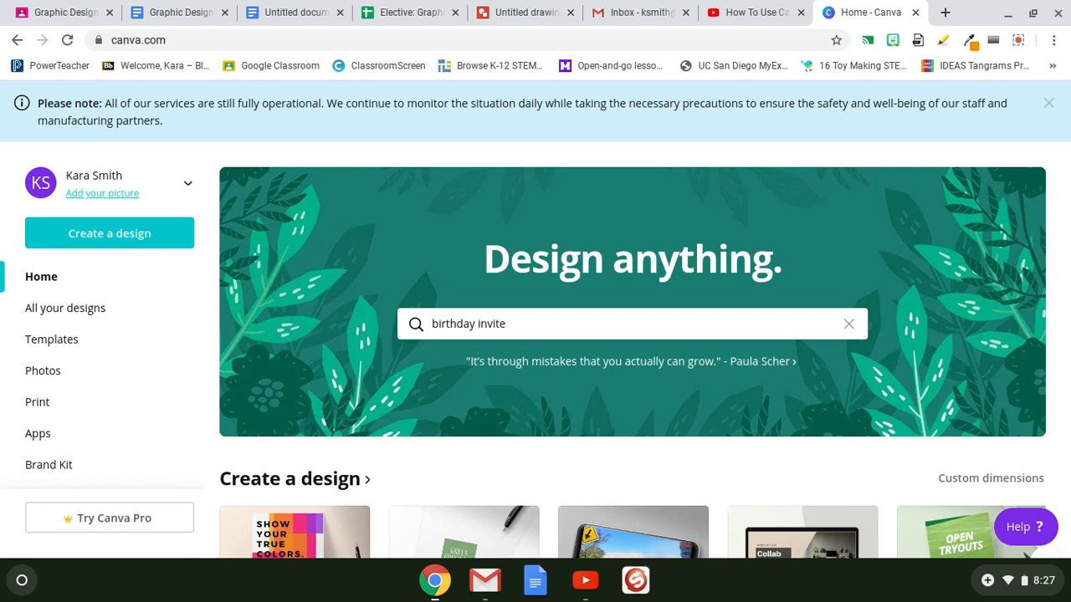
scroll(633, 351, down, 1)
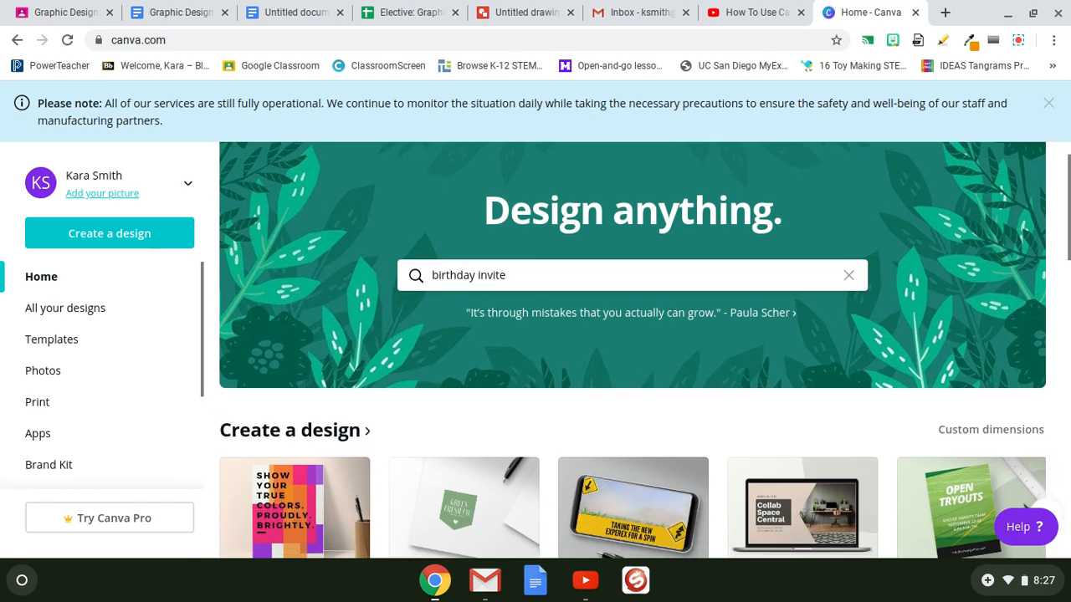
scroll(632, 351, up, 1)
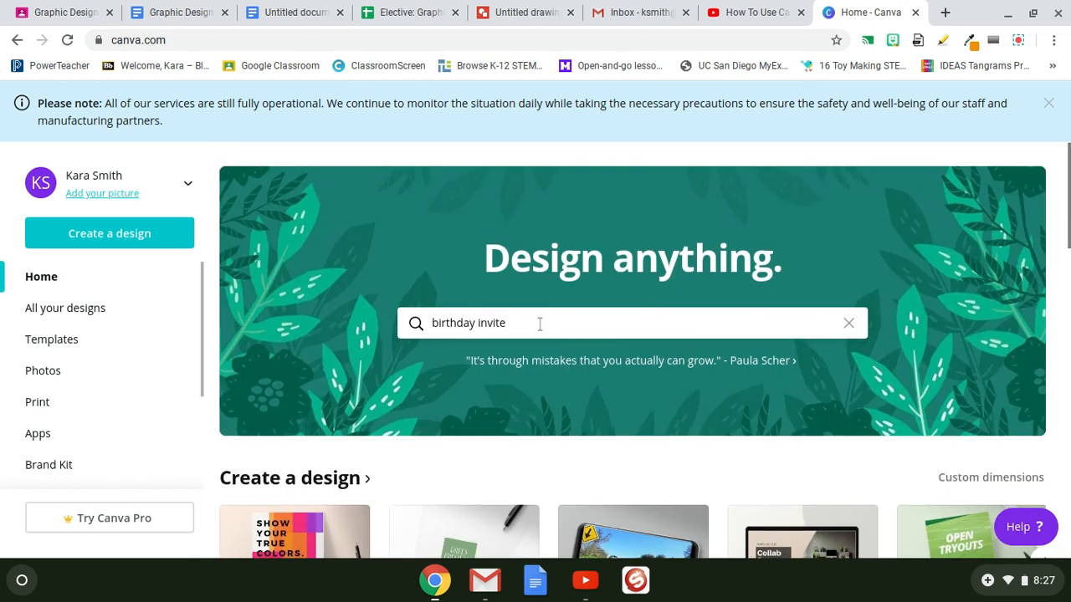
Step: Look up the suggested design types for "poster" and clear the search
click(540, 322)
text(poster)
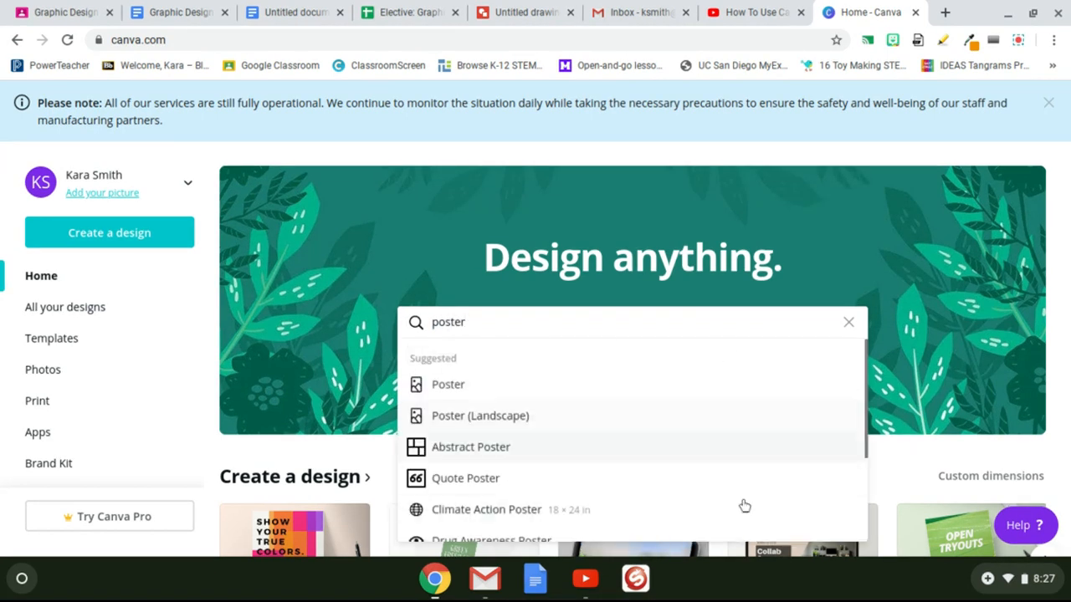
click(850, 325)
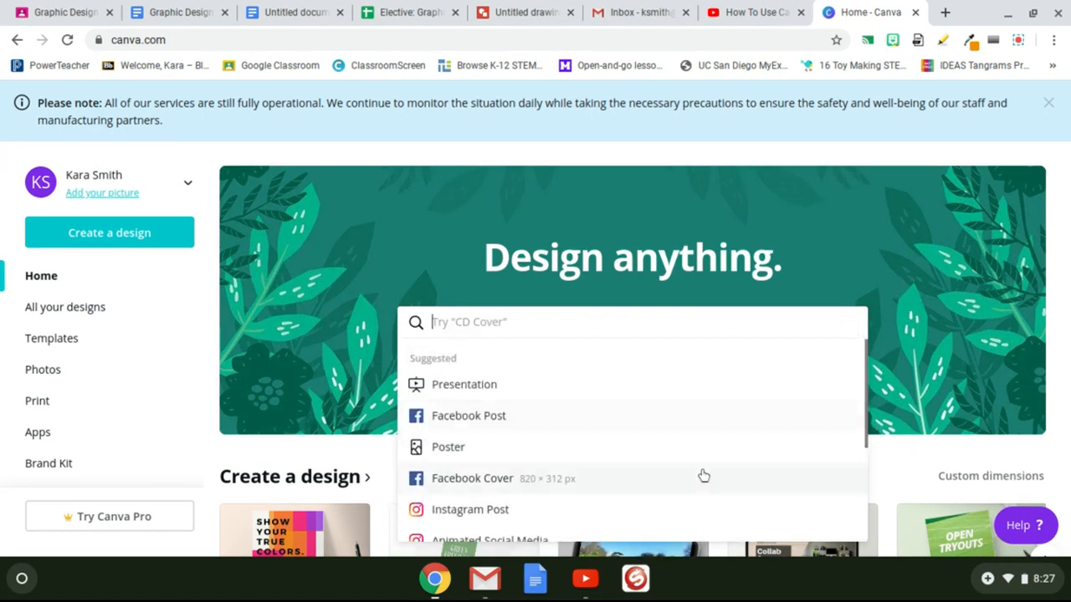
click(898, 462)
Step: Create a new blank Poster design from the design types on the home page
scroll(898, 458, down, 1)
scroll(899, 458, down, 3)
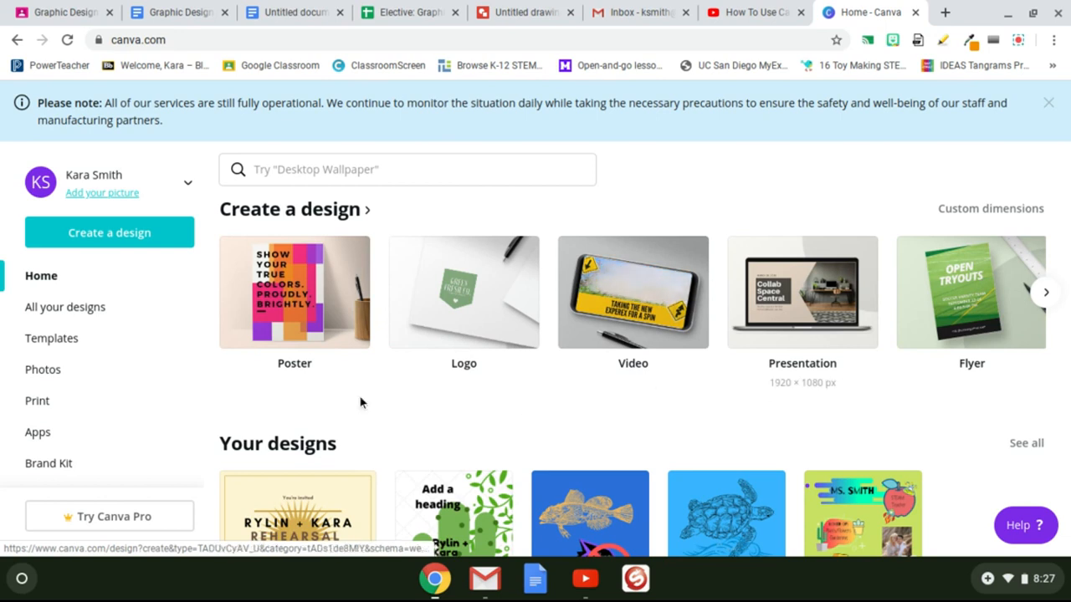
click(264, 334)
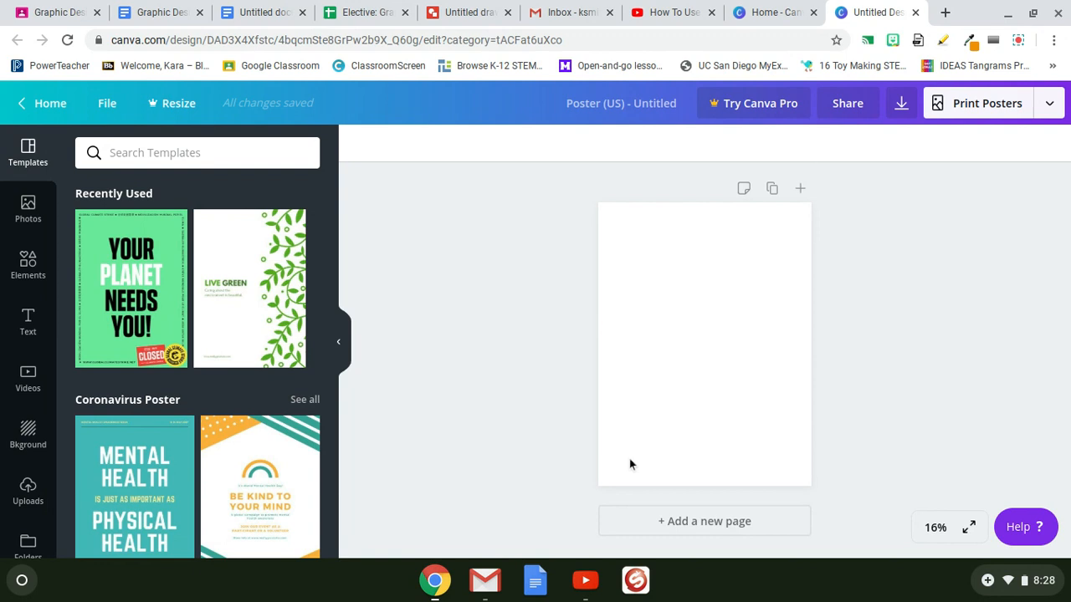
Step: Add a second blank page to the poster and delete it again
click(701, 530)
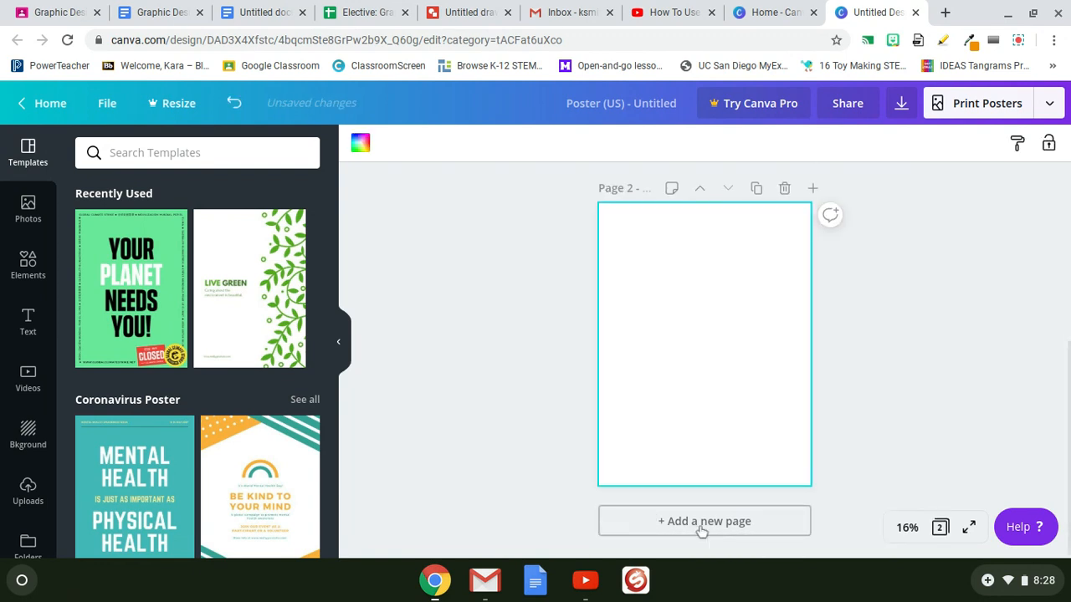
scroll(701, 530, up, 4)
scroll(699, 523, down, 3)
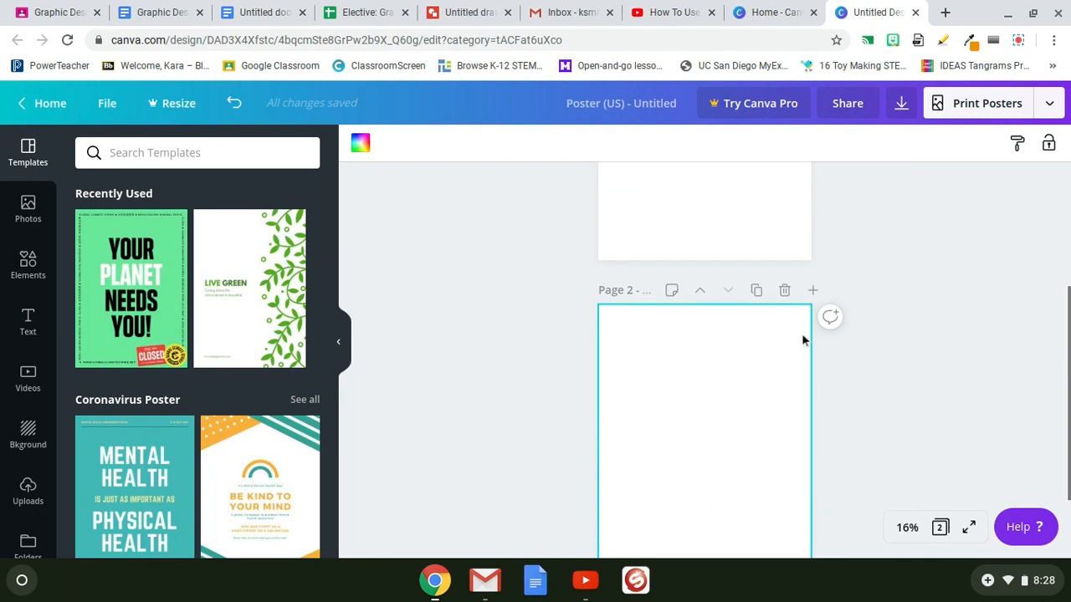
click(784, 291)
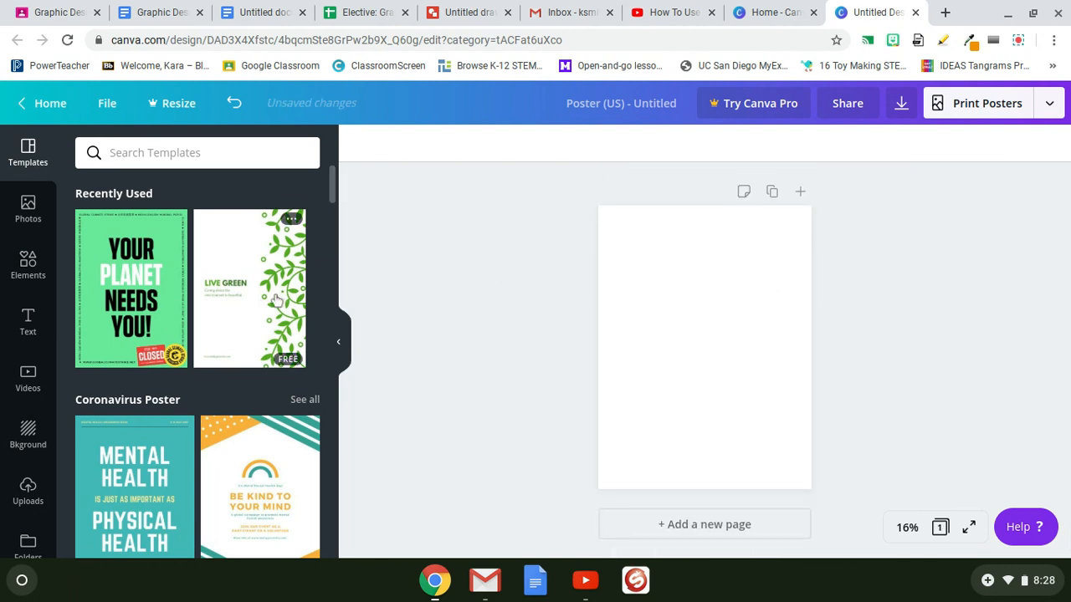
Step: Browse the poster template categories, such as photo, quote, music, birthday and graduation posters
scroll(276, 300, down, 6)
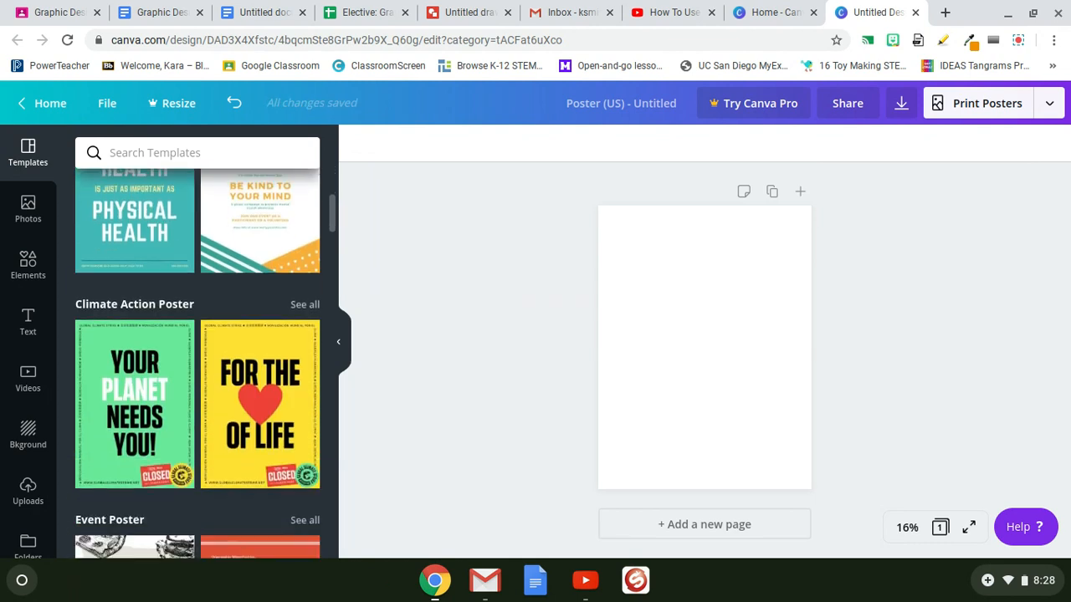
scroll(198, 363, down, 8)
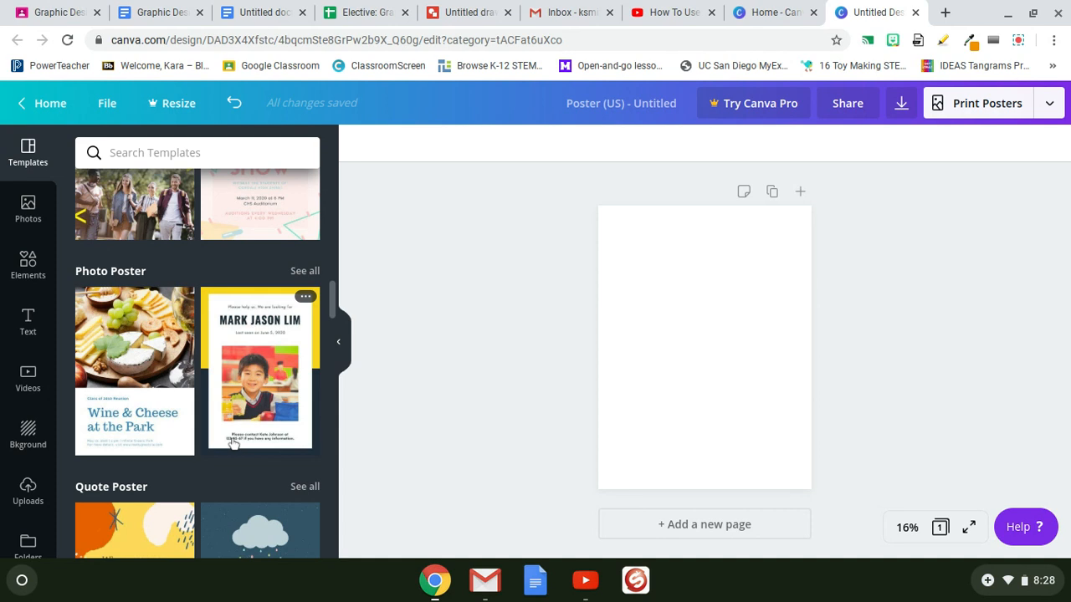
scroll(239, 358, down, 8)
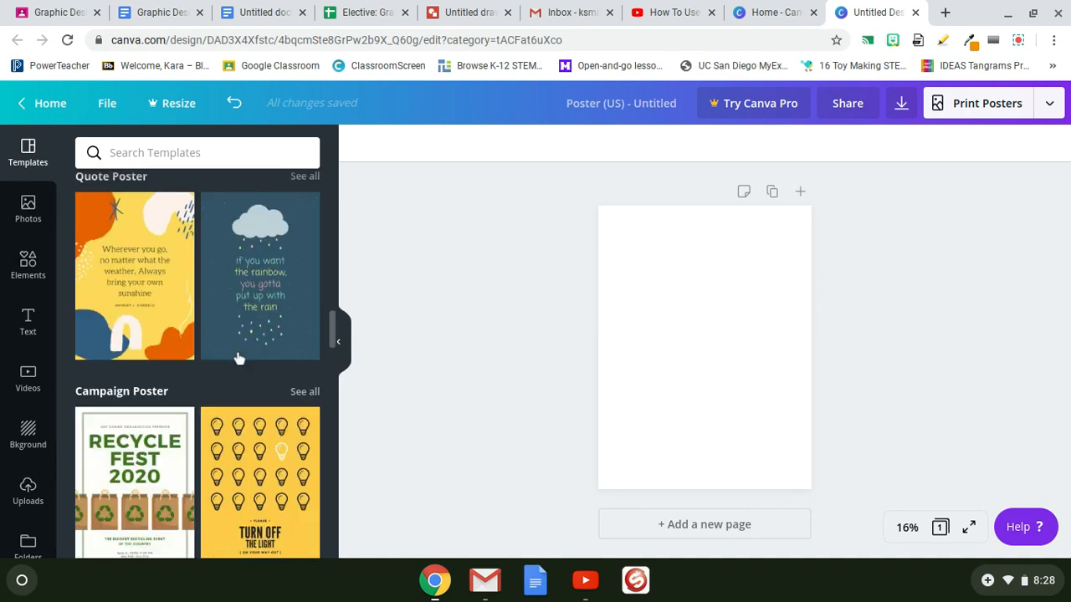
scroll(239, 358, down, 5)
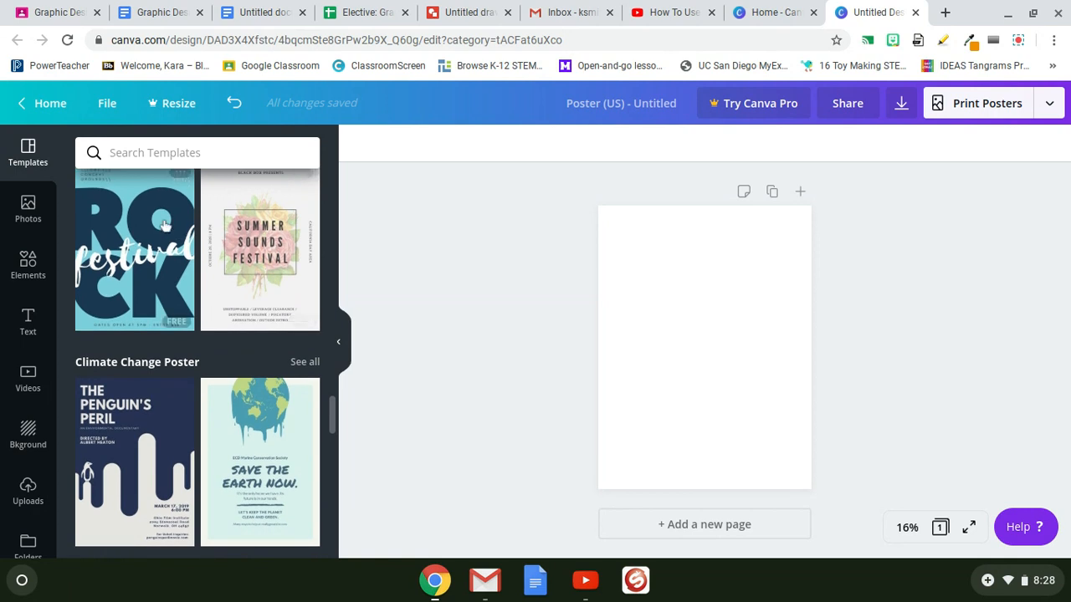
scroll(155, 280, up, 1)
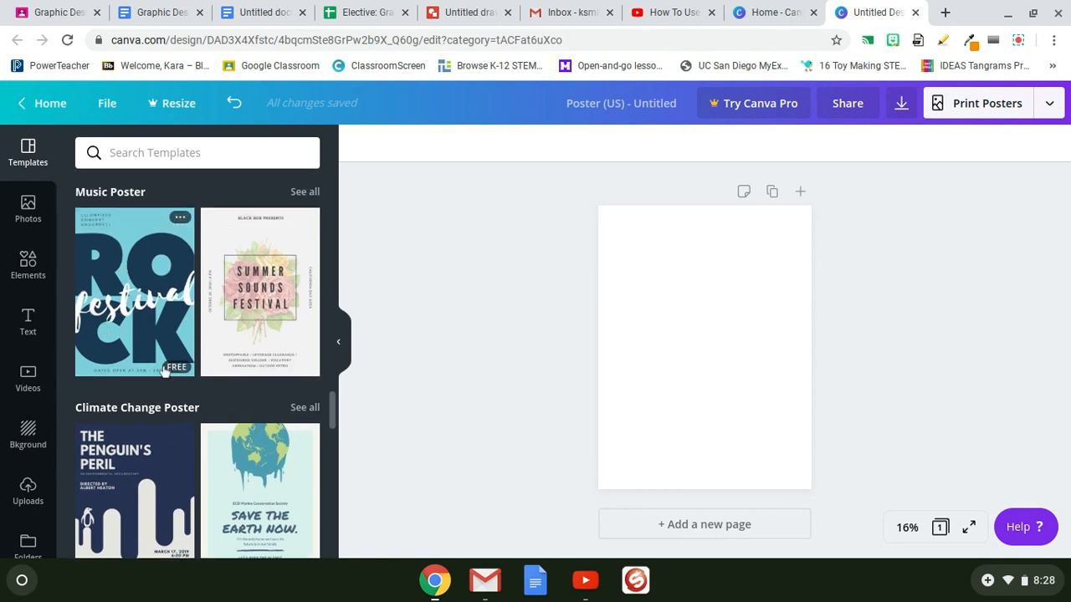
scroll(203, 384, down, 1)
scroll(203, 383, down, 5)
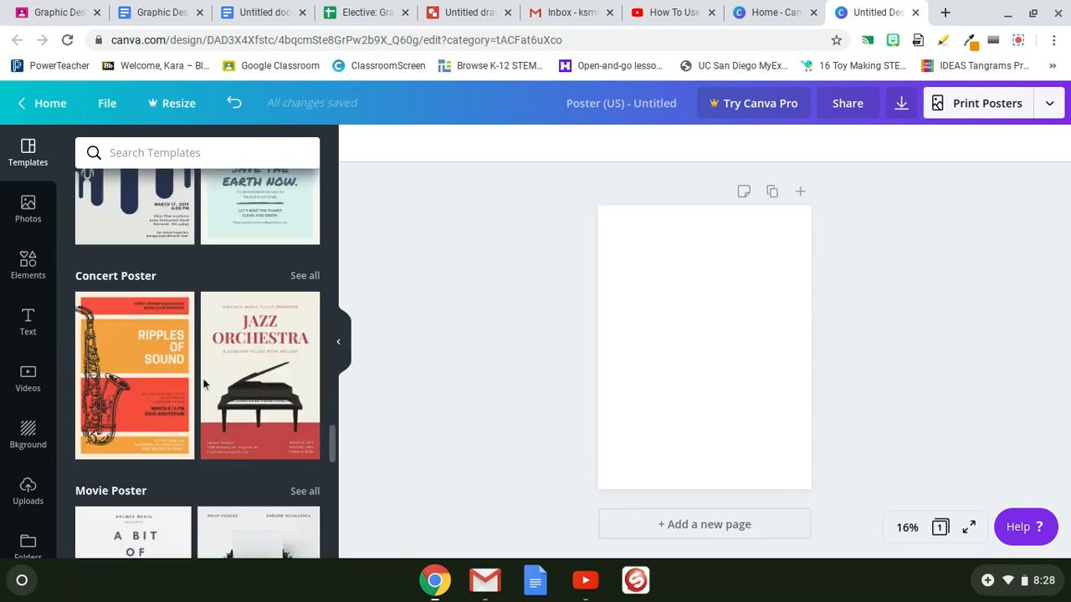
scroll(204, 384, down, 5)
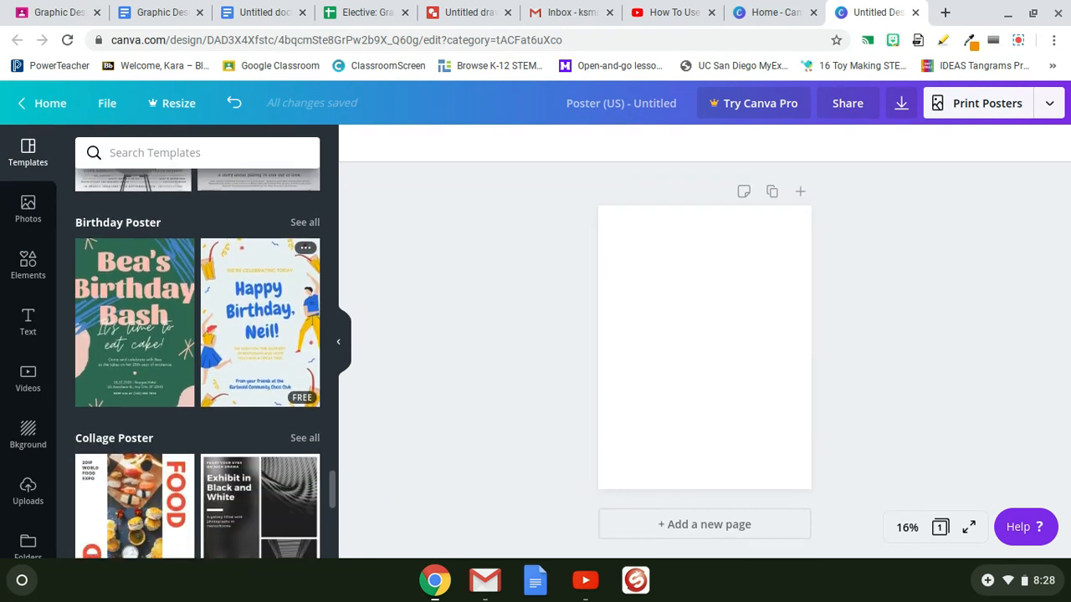
scroll(198, 363, down, 3)
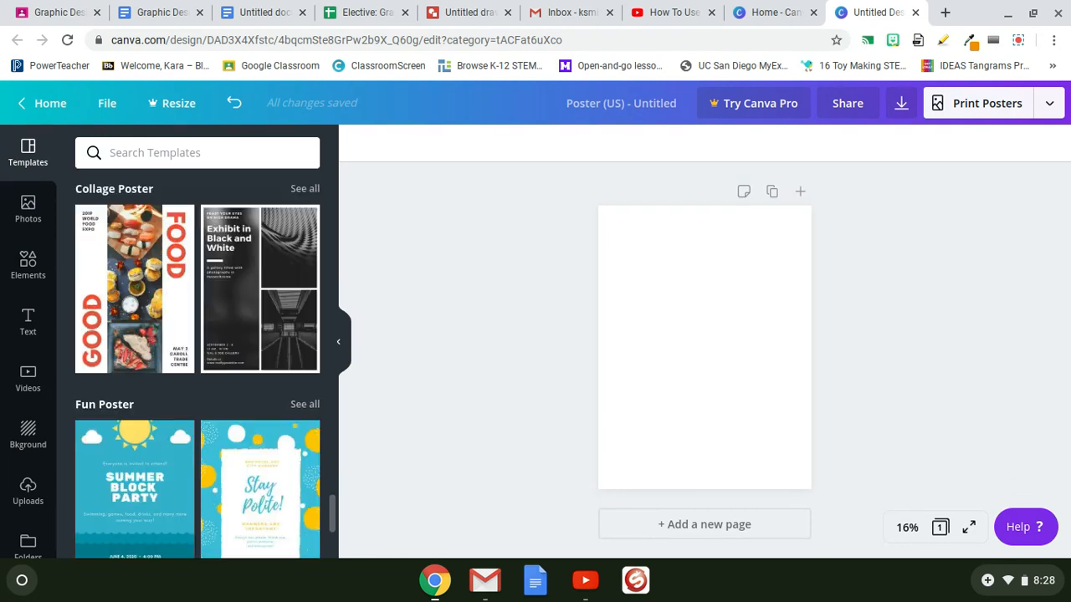
scroll(197, 363, down, 8)
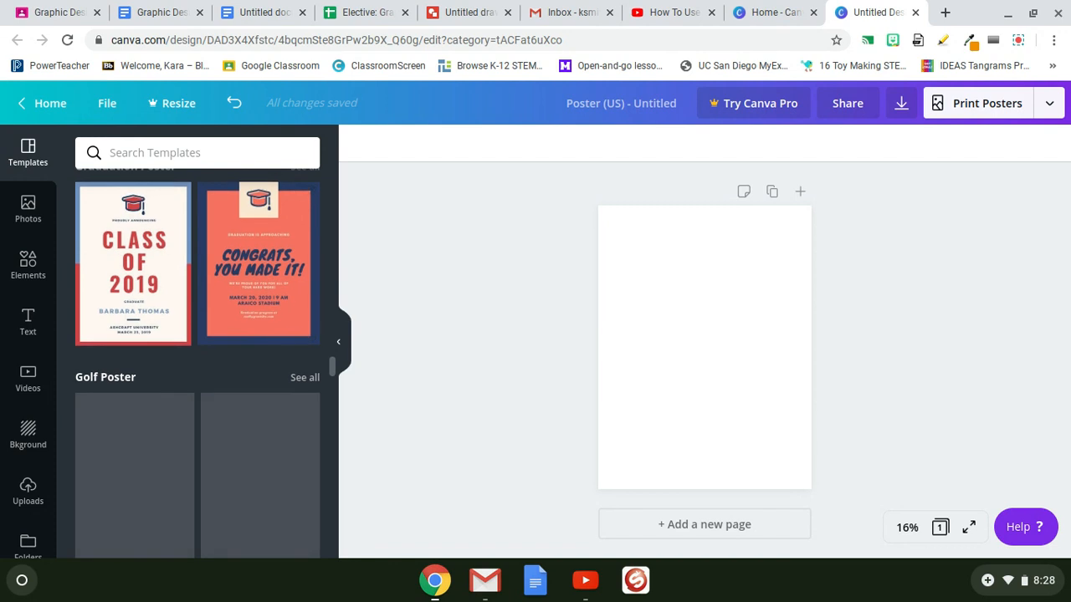
scroll(117, 228, up, 10)
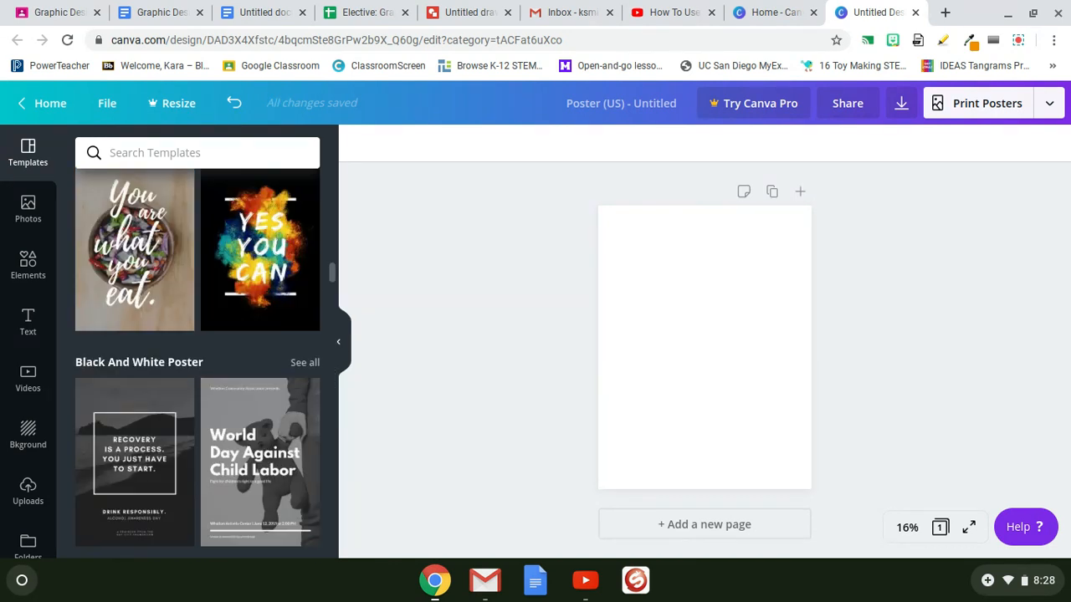
Step: Apply the recently used green "YOUR PLANET NEEDS YOU!" template to the page and delete its large heading
click(119, 241)
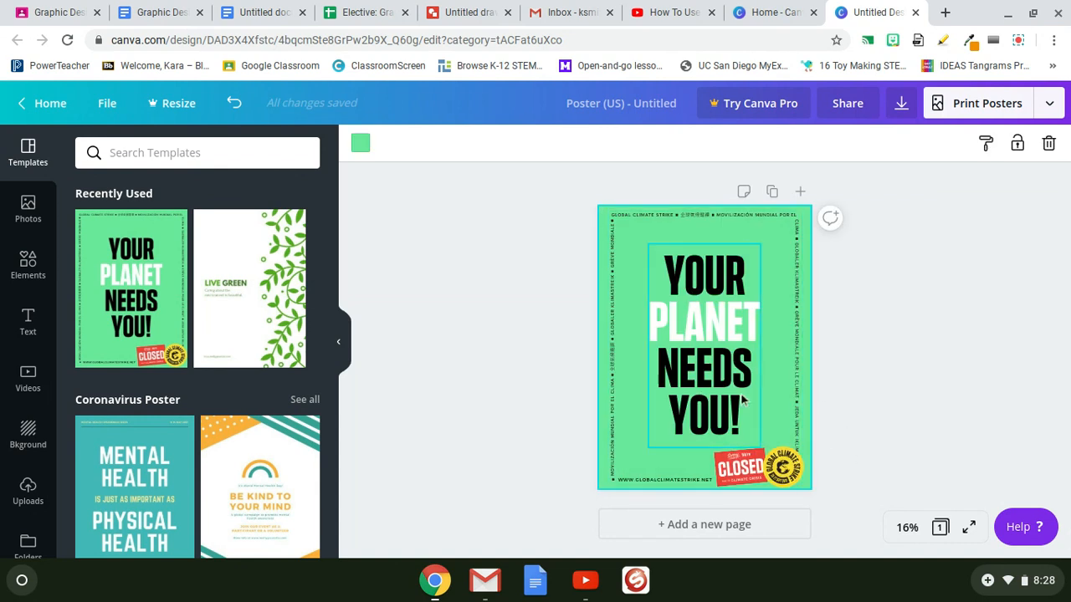
click(682, 374)
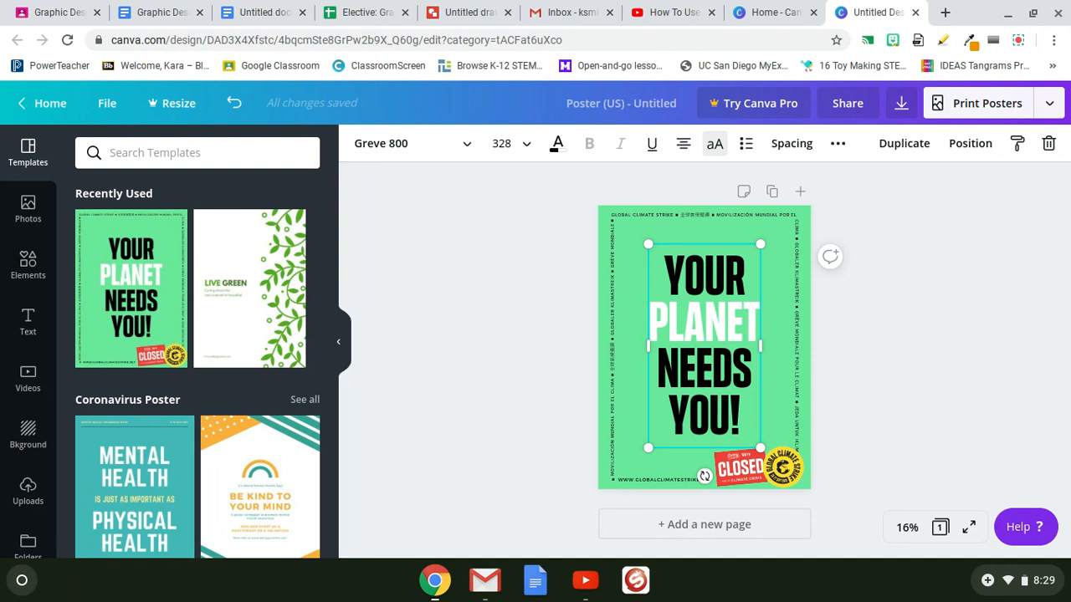
key(Delete)
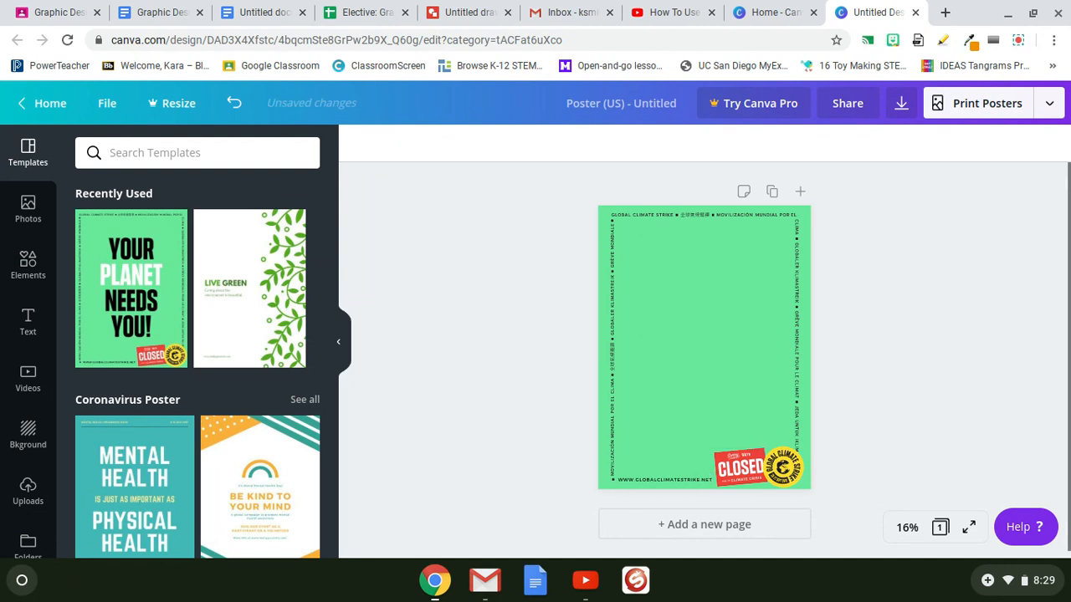
Step: Delete the border text, the red CLOSED sticker, the web address and the yellow Global Climate Strike badge, leaving only the green background
click(611, 298)
key(Delete)
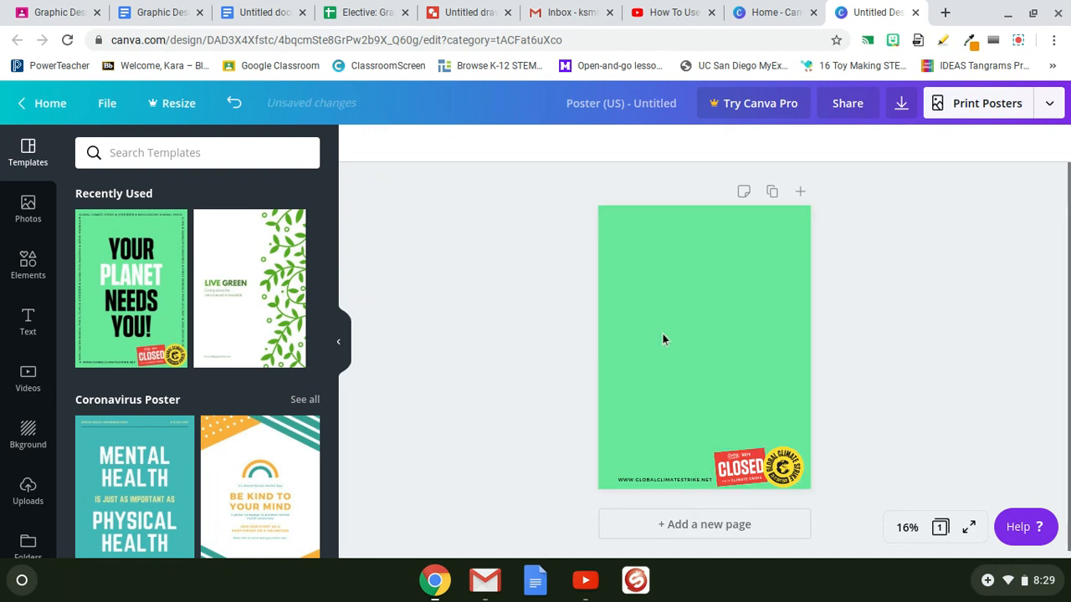
click(735, 478)
key(Delete)
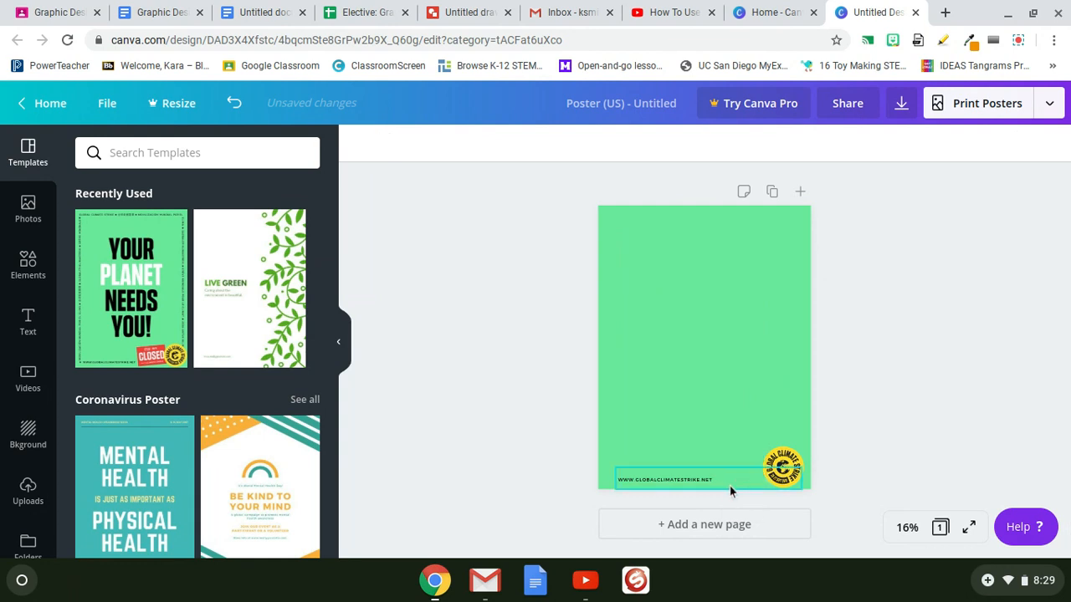
click(724, 483)
key(Delete)
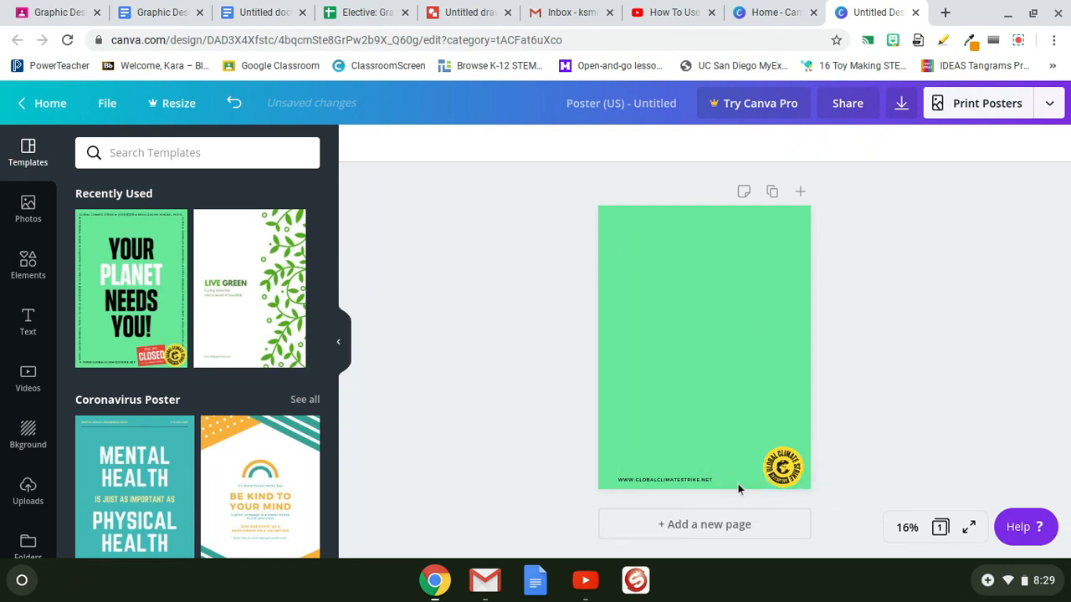
click(736, 483)
click(709, 484)
key(Delete)
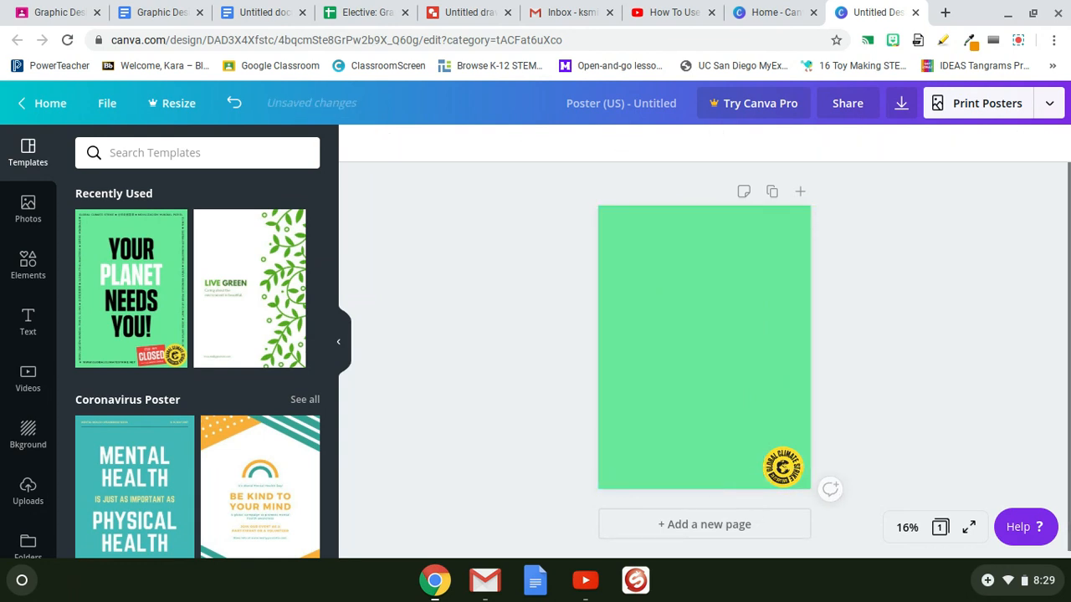
click(769, 479)
key(Delete)
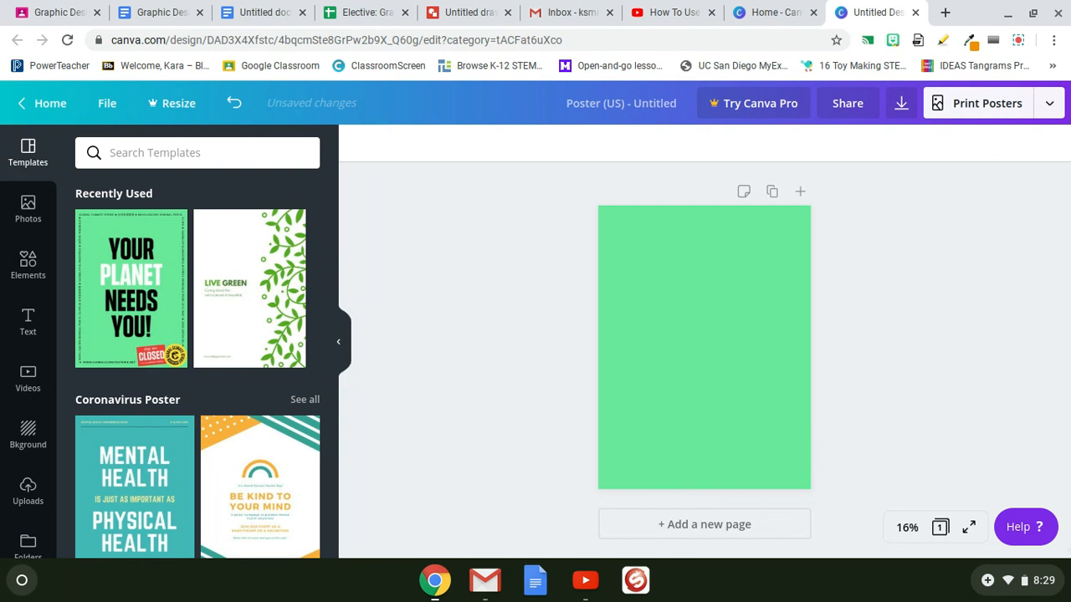
Step: Examine the colour options for the poster's green background, including the custom colour picker
click(662, 447)
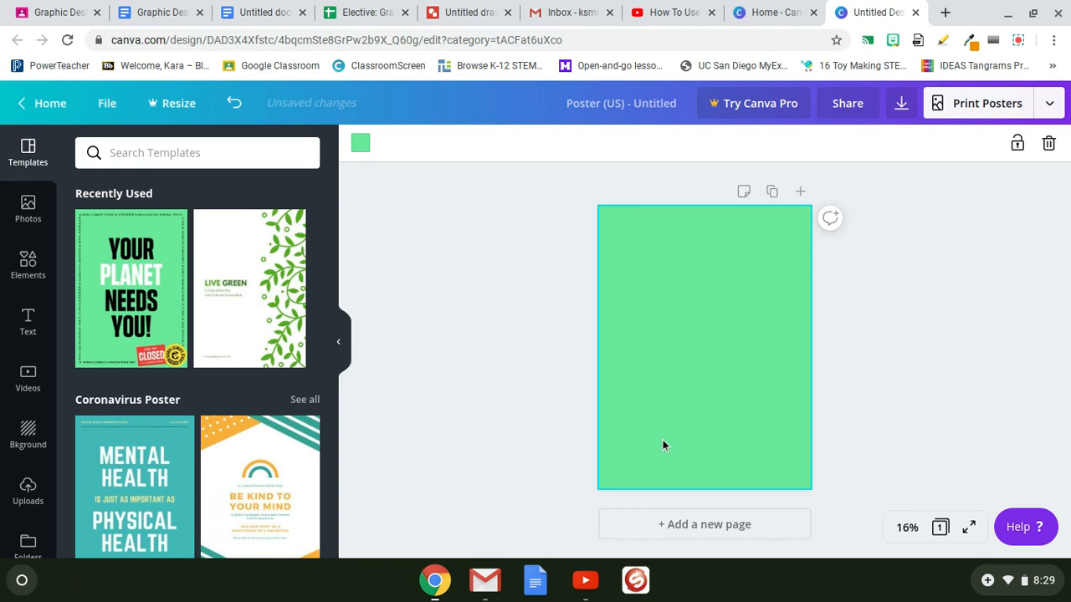
click(361, 146)
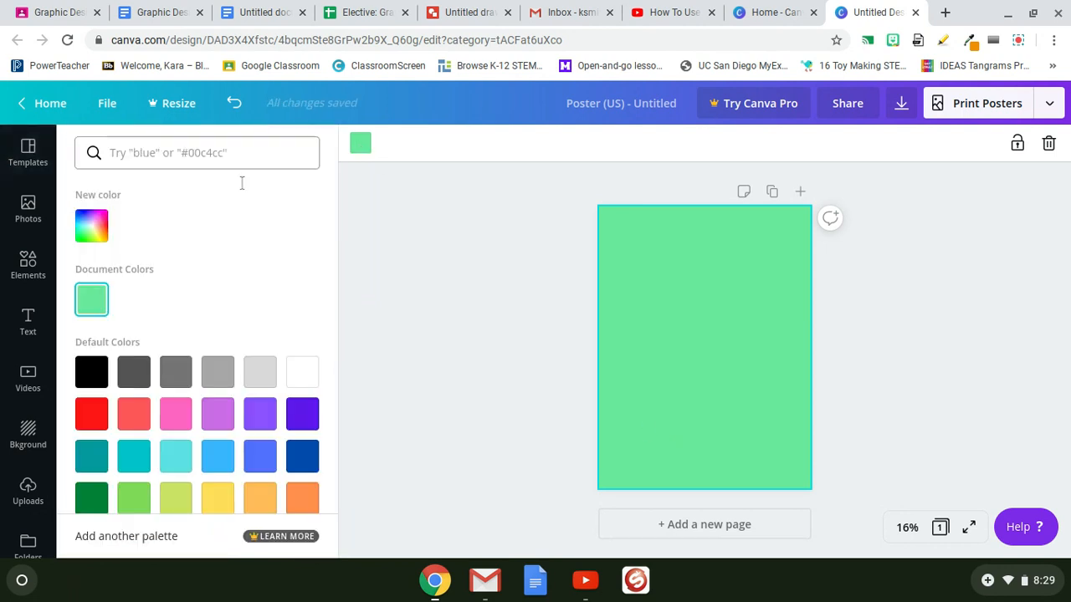
click(92, 233)
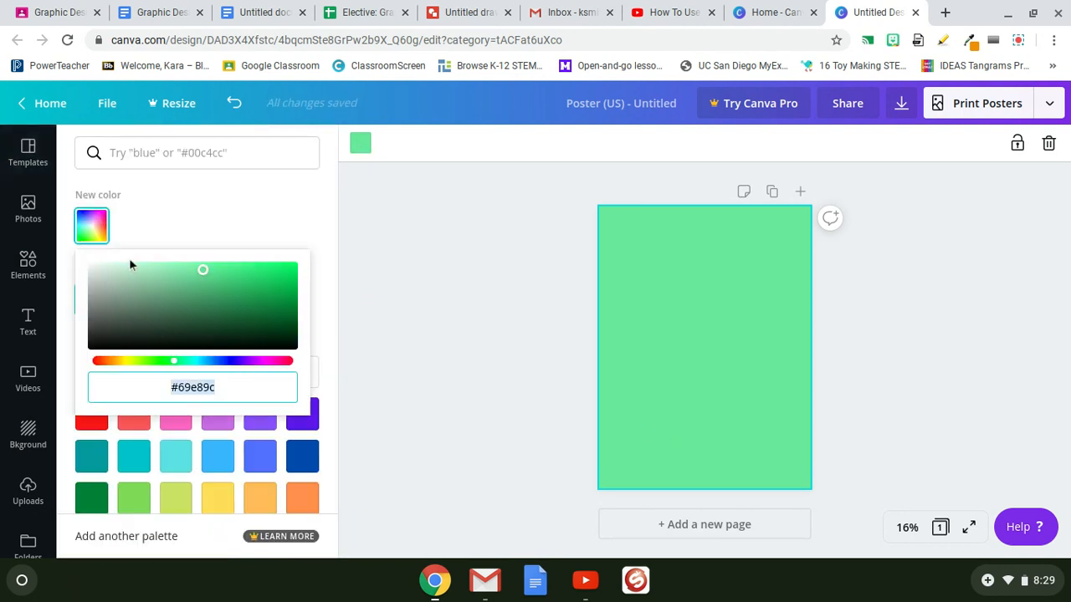
click(436, 283)
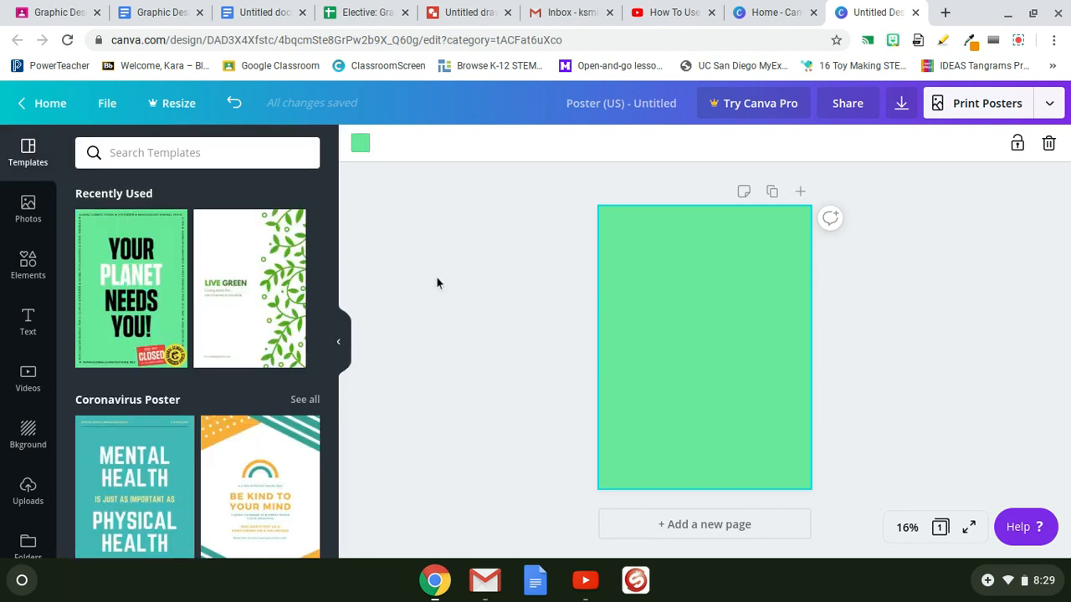
Step: Add the "Wild SALE" font combination to the poster and move it to the top centre of the page
click(31, 263)
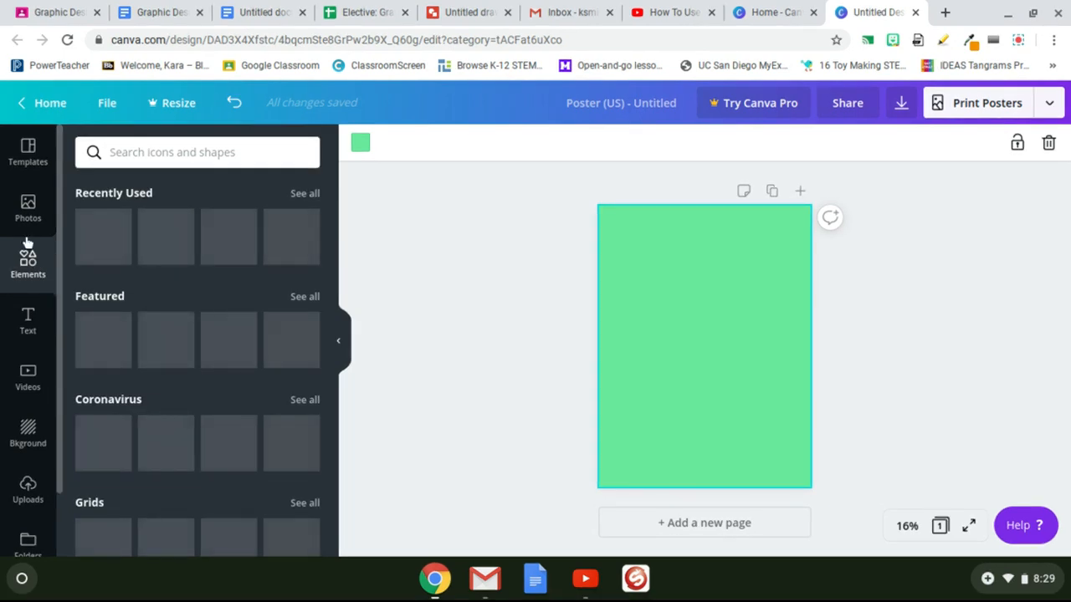
click(41, 333)
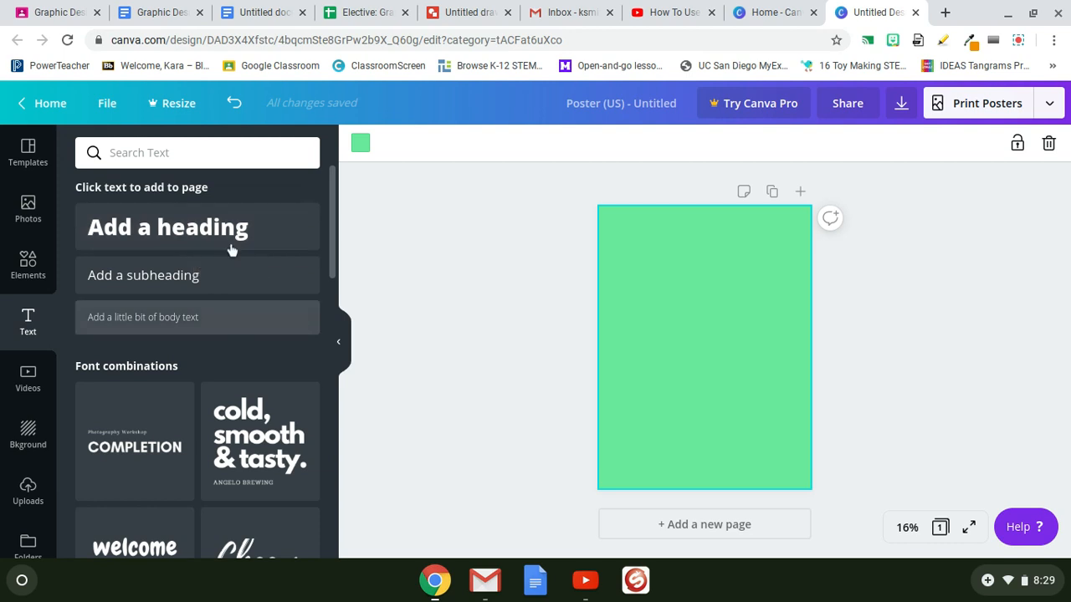
scroll(236, 298, down, 5)
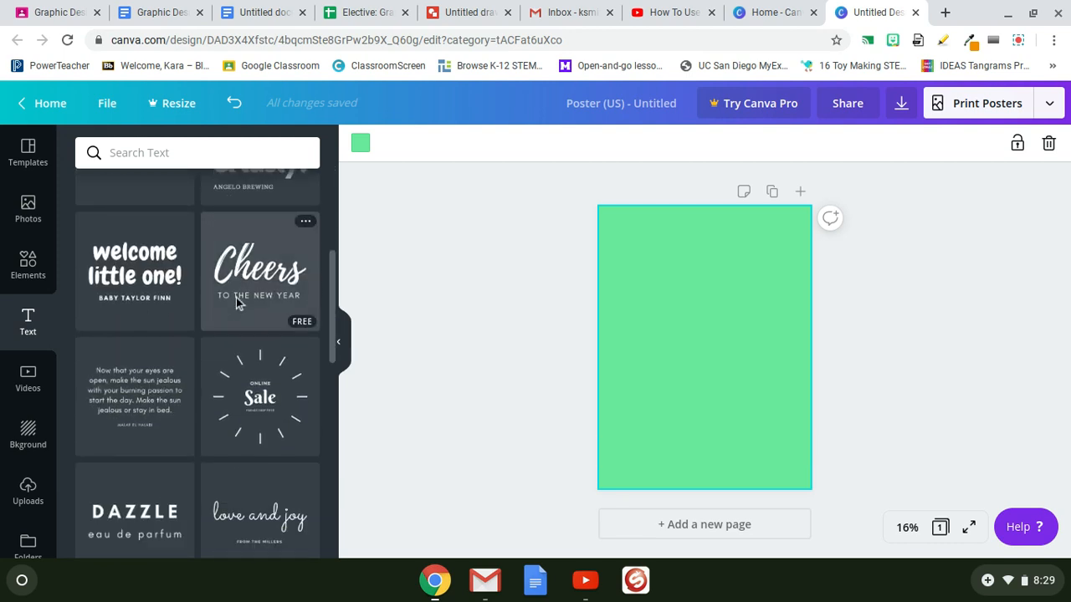
scroll(237, 303, down, 1)
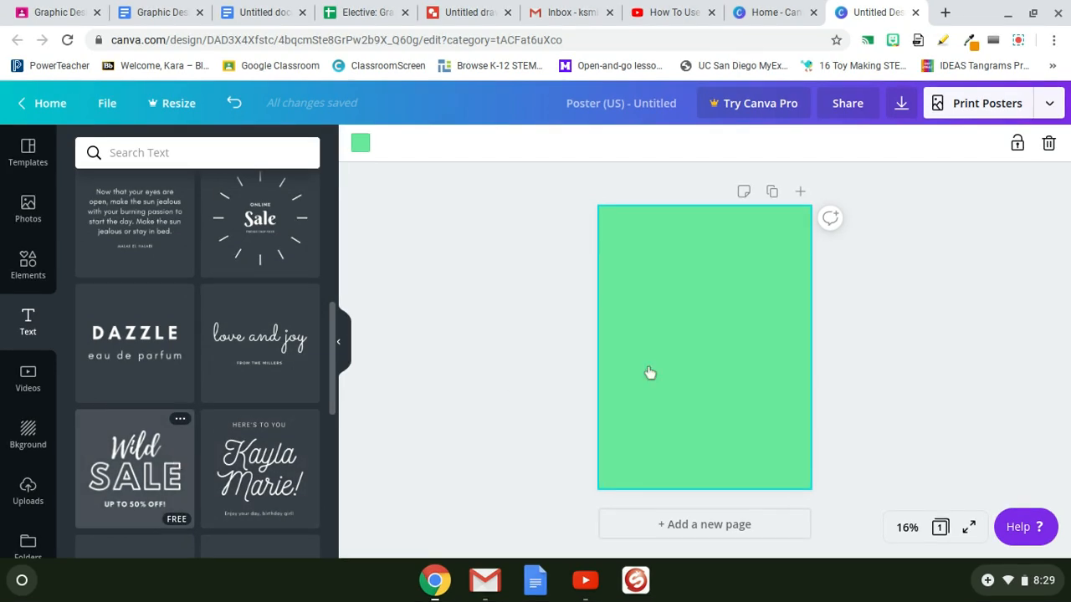
drag(673, 376, 674, 376)
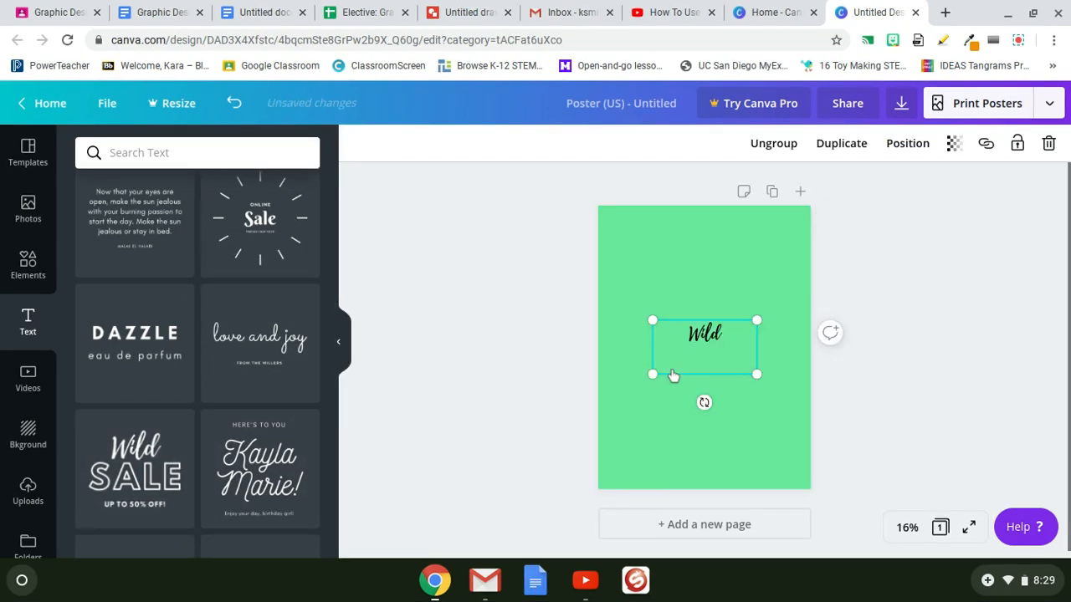
drag(724, 352, 723, 247)
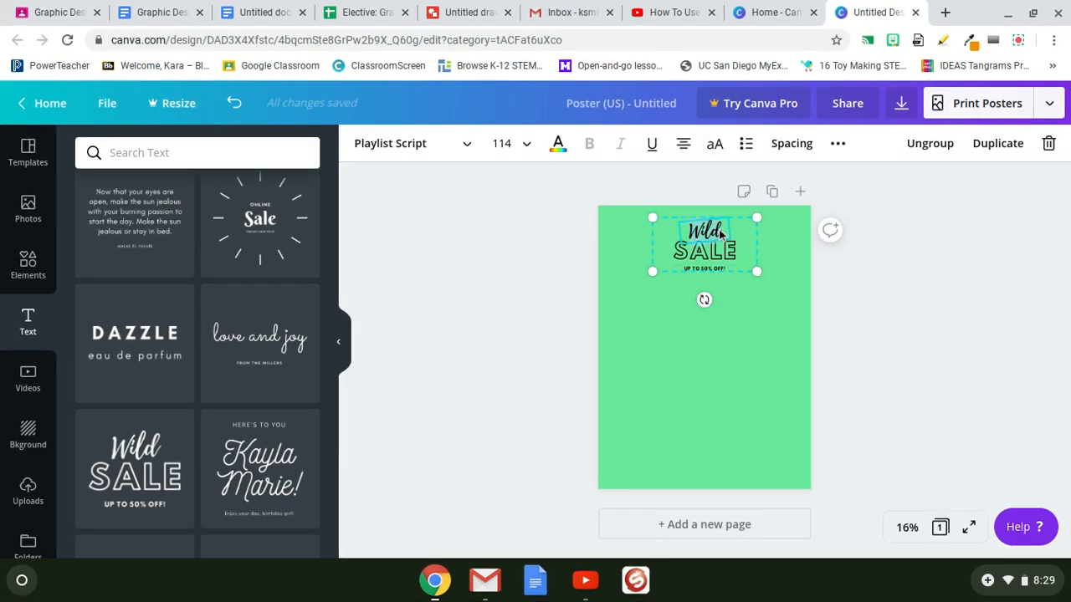
Step: Replace "Wild" with "Ms." and "SALE" with the person's surname in capitals
text(Mrs.)
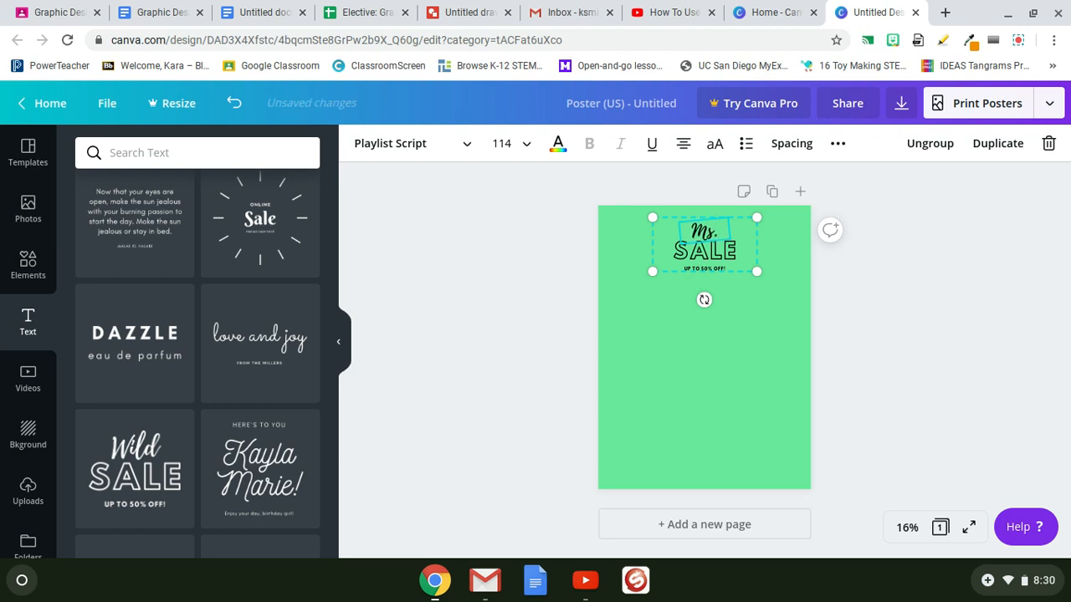
click(838, 282)
click(723, 257)
double_click(724, 256)
text(SMITH)
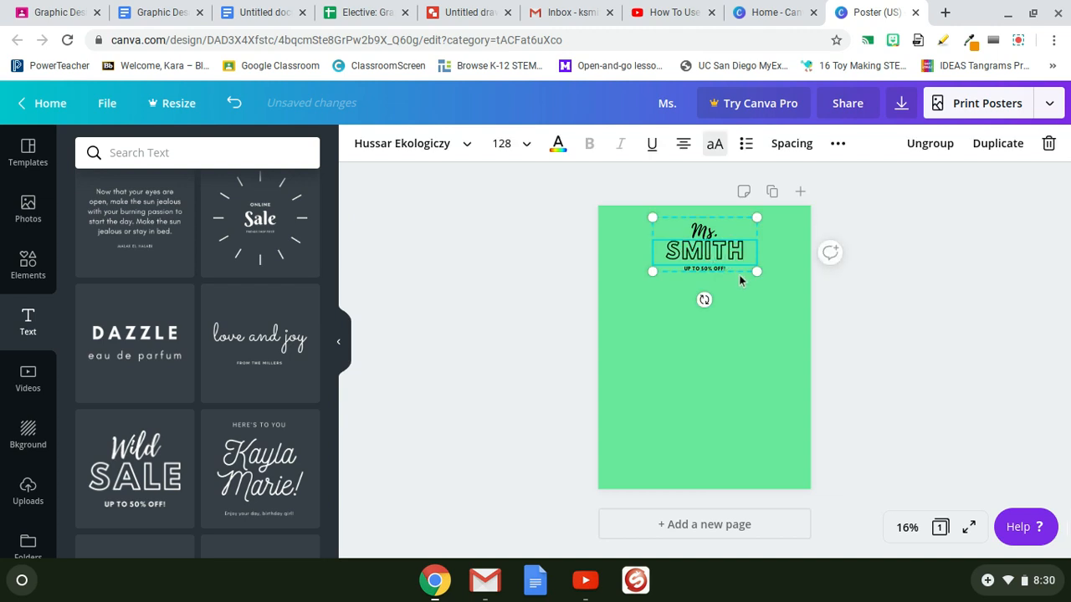
Step: Delete the small "UP TO 50% OFF!" line beneath the name from the text group
click(737, 275)
click(723, 268)
click(724, 268)
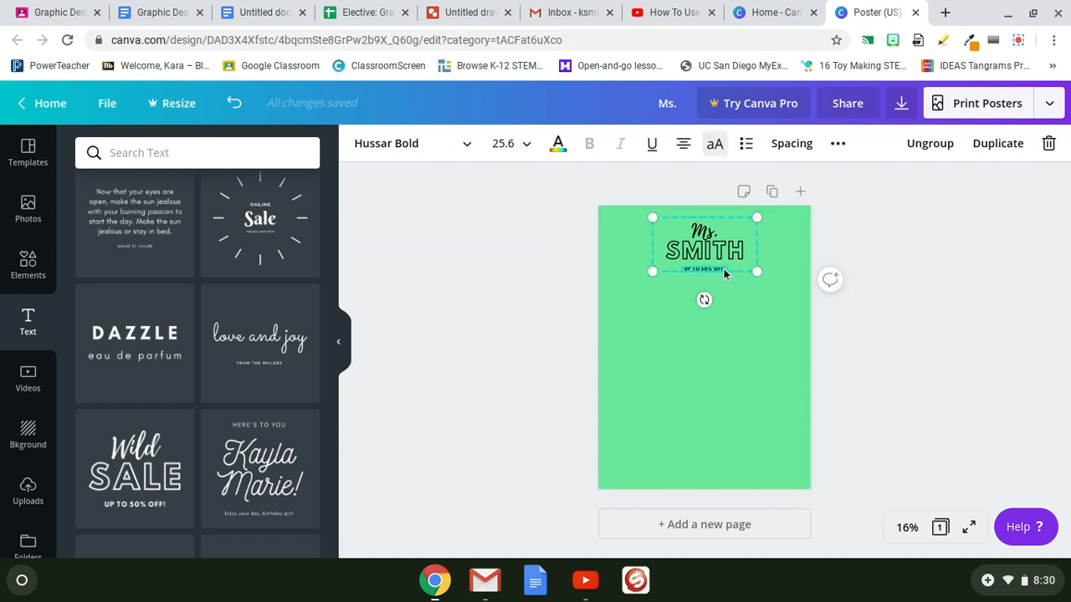
key(Delete)
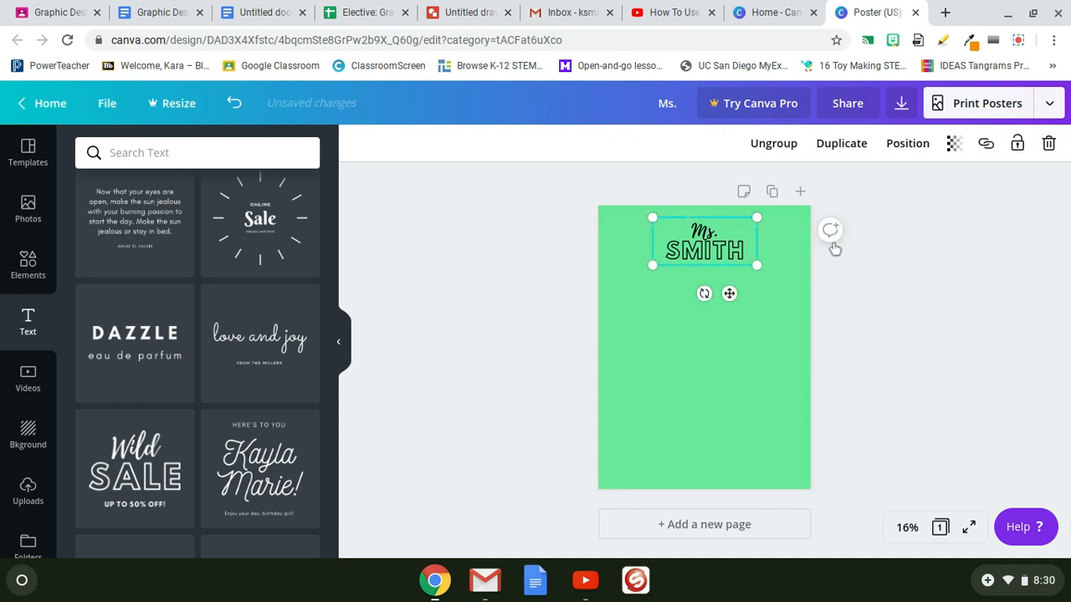
click(919, 296)
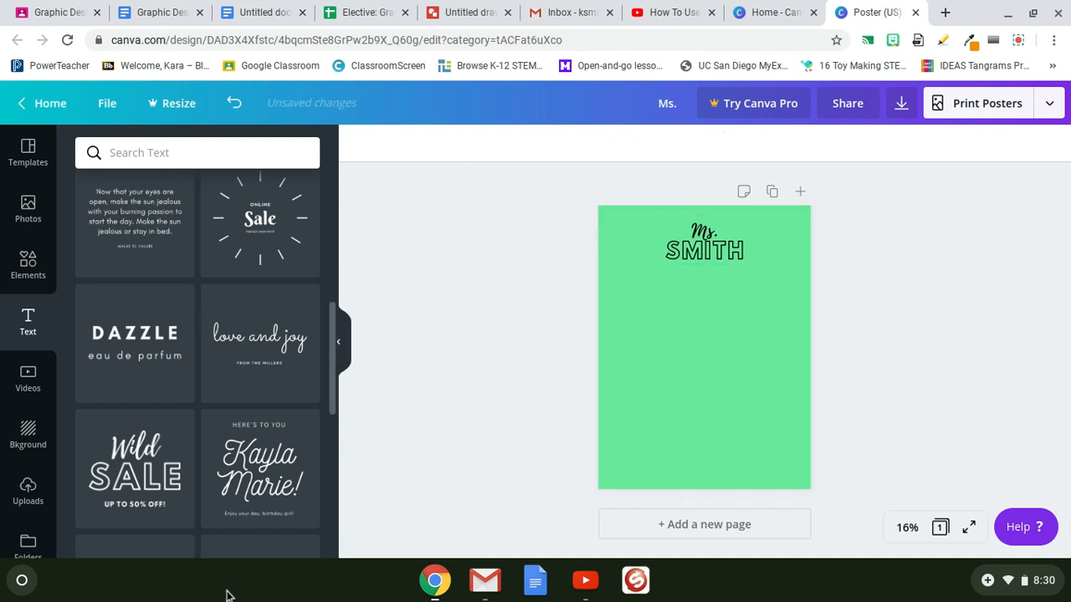
Step: Add a plain heading in the middle of the page and enter the person's title and surname as its text
scroll(232, 450, up, 5)
scroll(232, 449, down, 15)
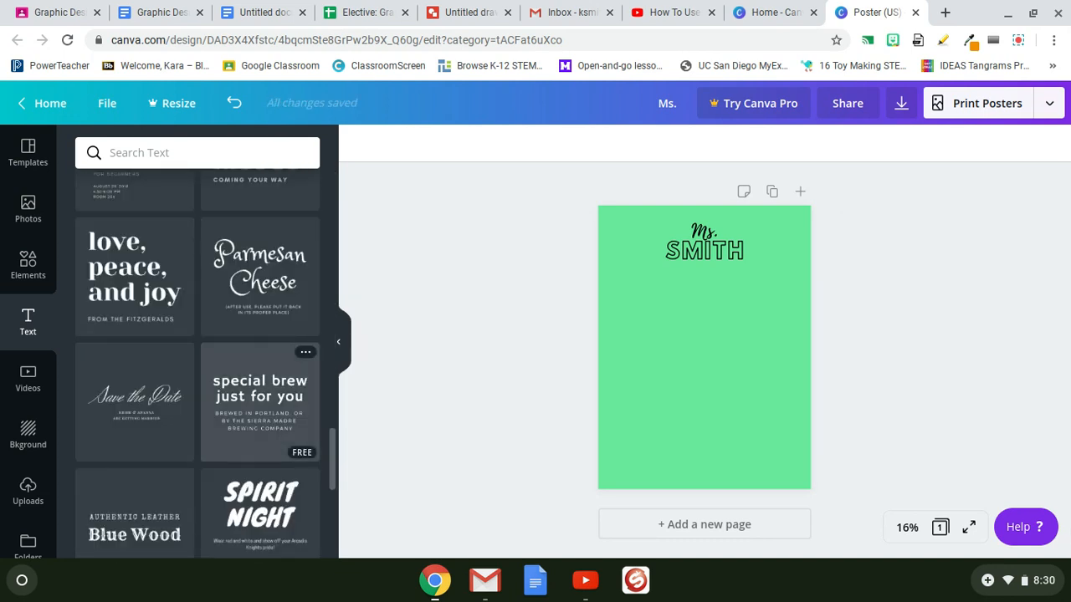
scroll(259, 401, up, 15)
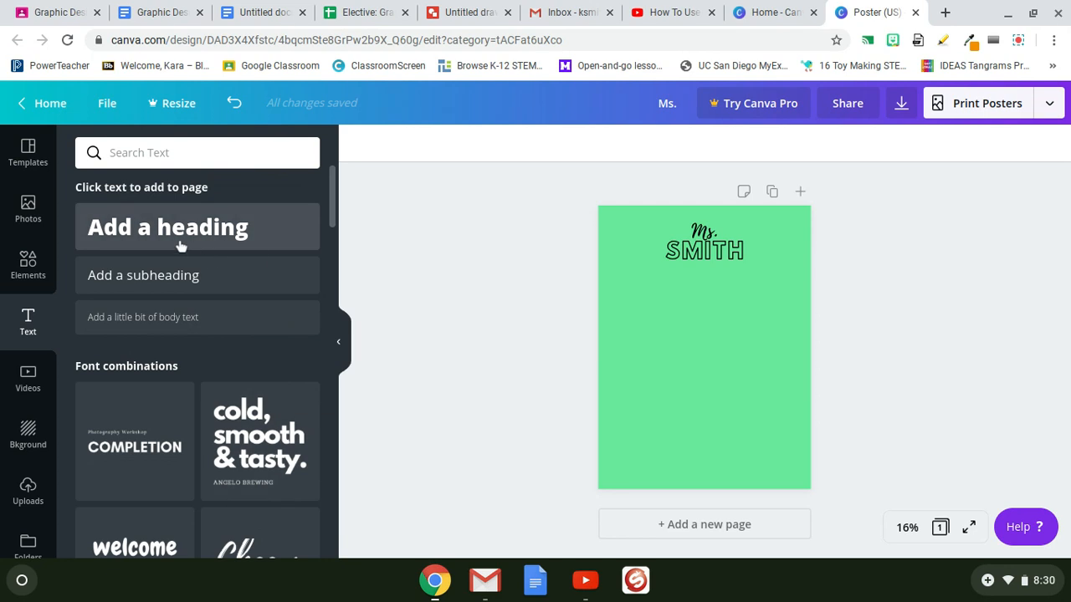
click(181, 245)
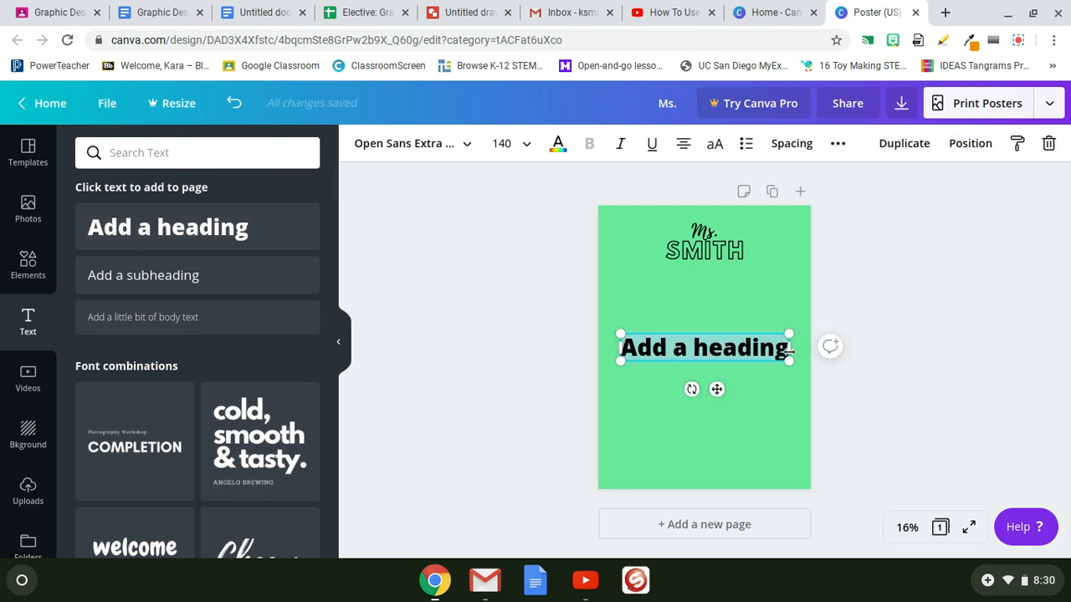
text(Kara)
key(BackSpace)
key(BackSpace)
key(BackSpace)
key(BackSpace)
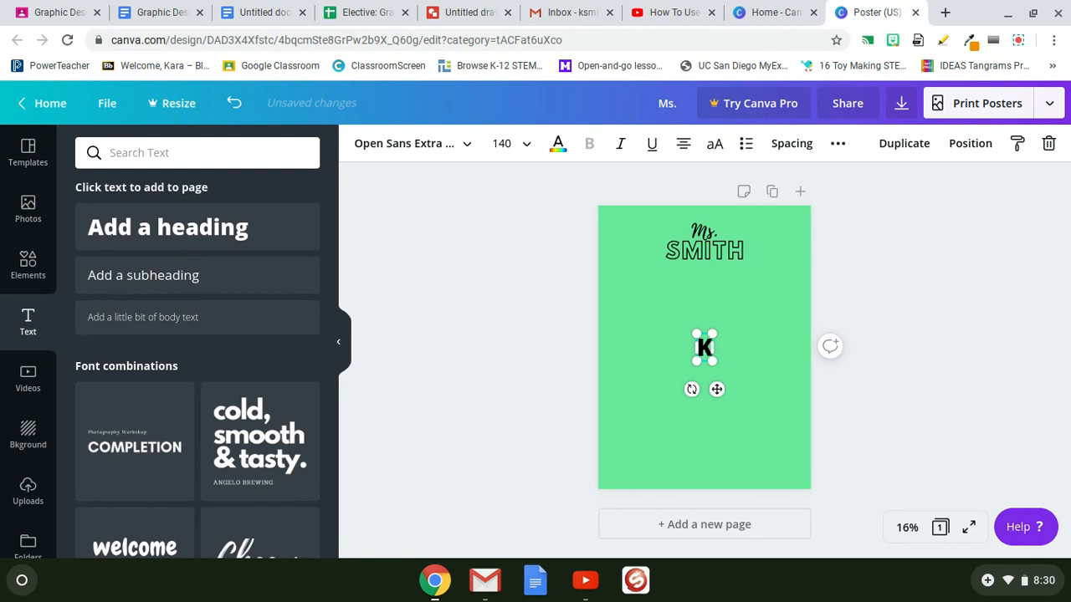
text(Ms. Smith)
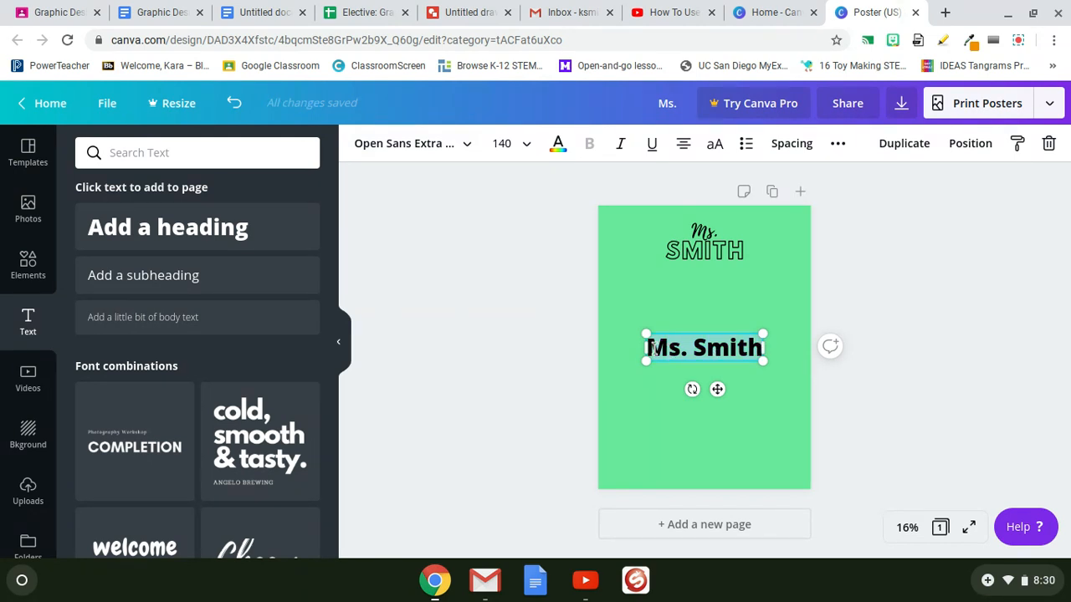
Step: Set the middle heading's font to Hussar Ekologiczy and browse the other available English fonts
click(466, 147)
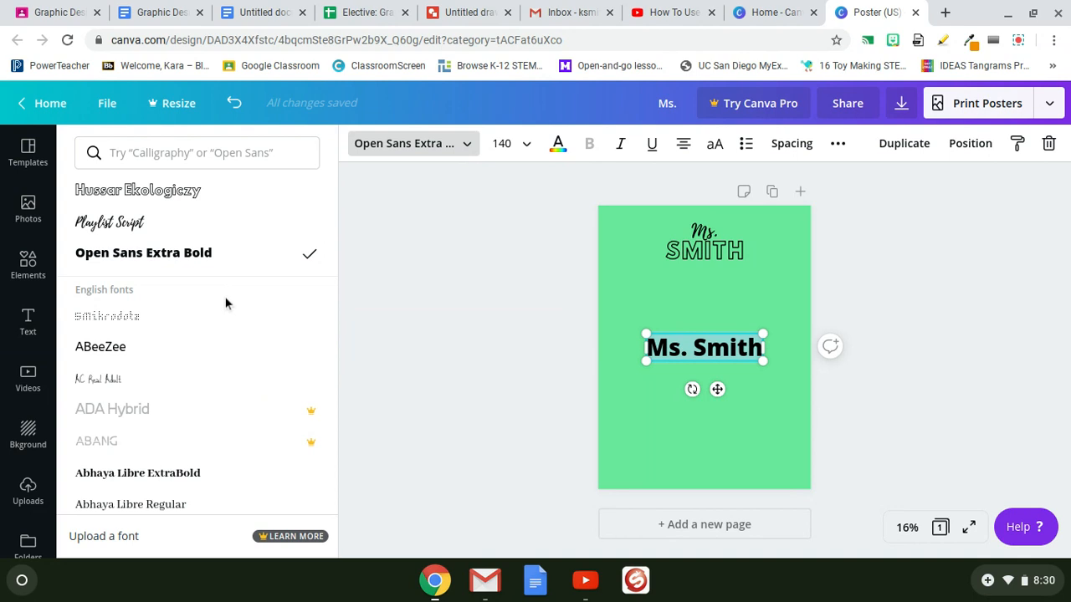
scroll(226, 302, down, 5)
scroll(226, 302, up, 5)
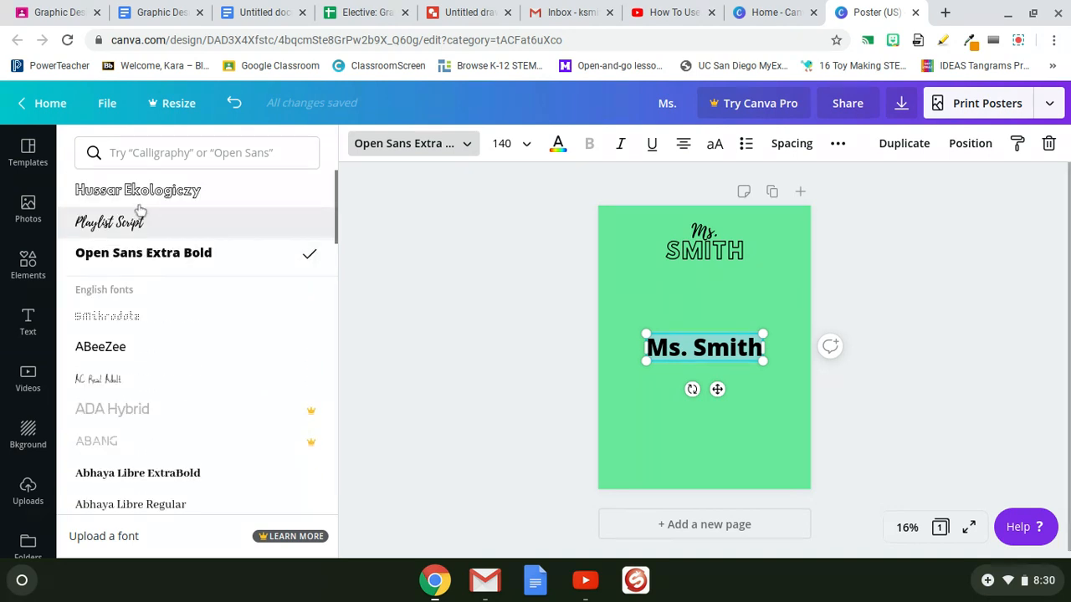
click(138, 194)
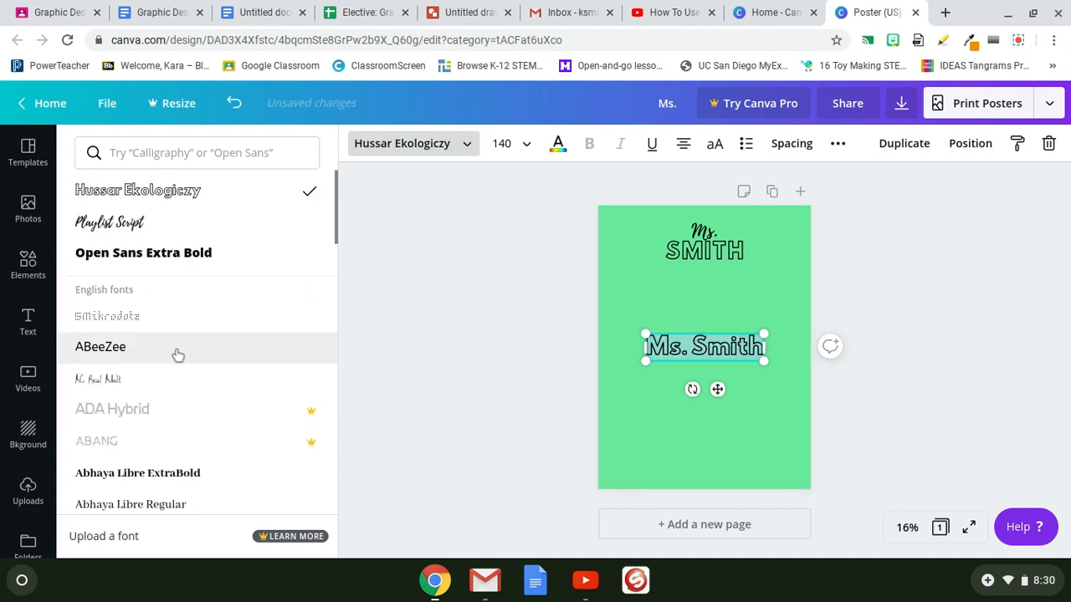
scroll(176, 354, down, 2)
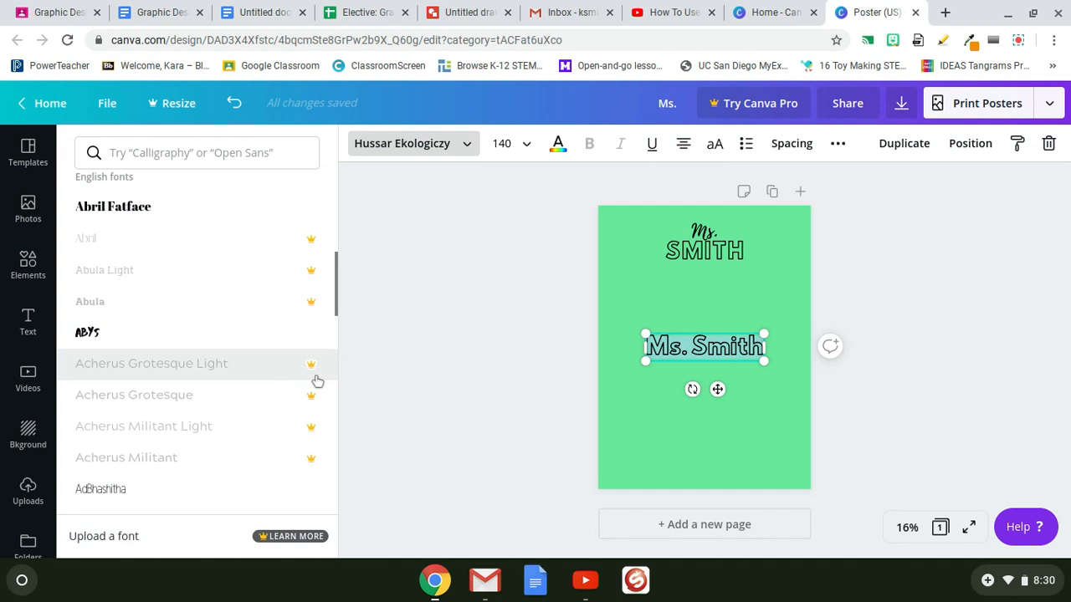
scroll(316, 381, down, 4)
scroll(167, 298, down, 3)
scroll(167, 298, down, 2)
click(453, 278)
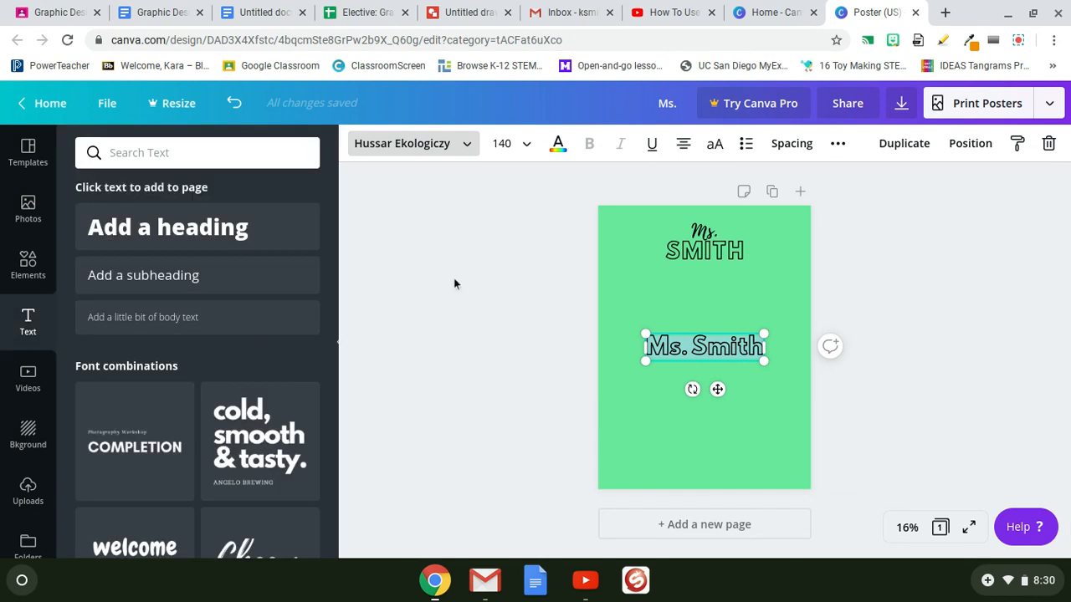
Step: Change the middle heading's text colour to the light purple from the default colours
click(556, 142)
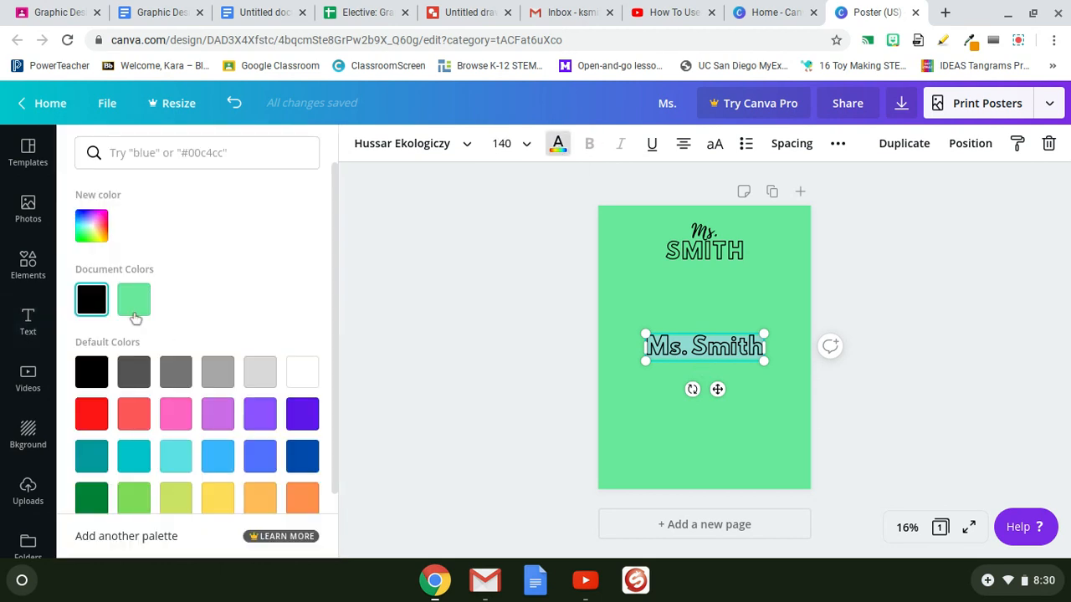
click(134, 382)
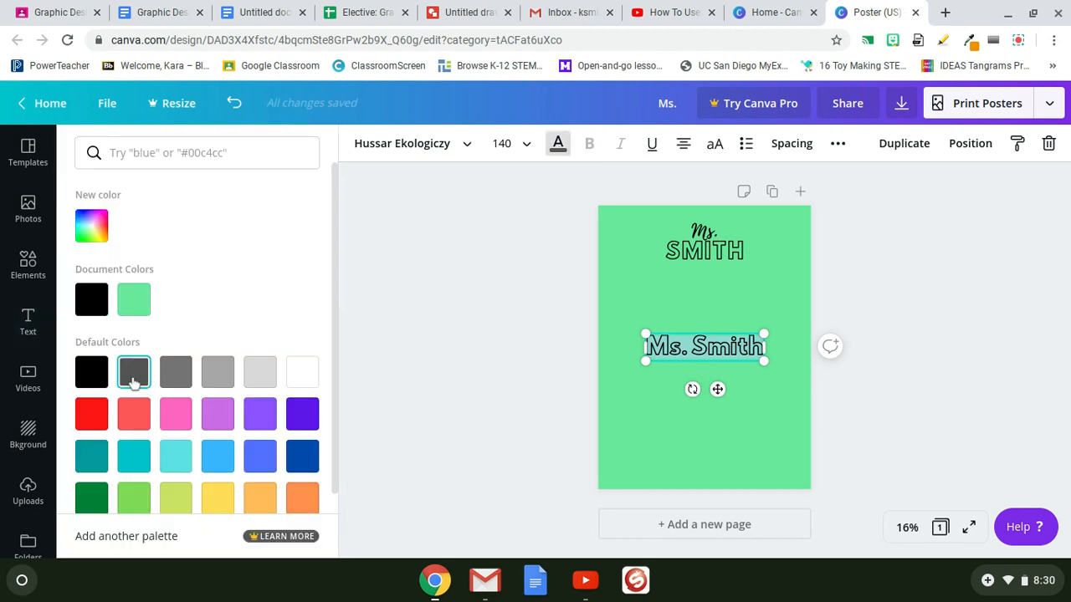
click(224, 424)
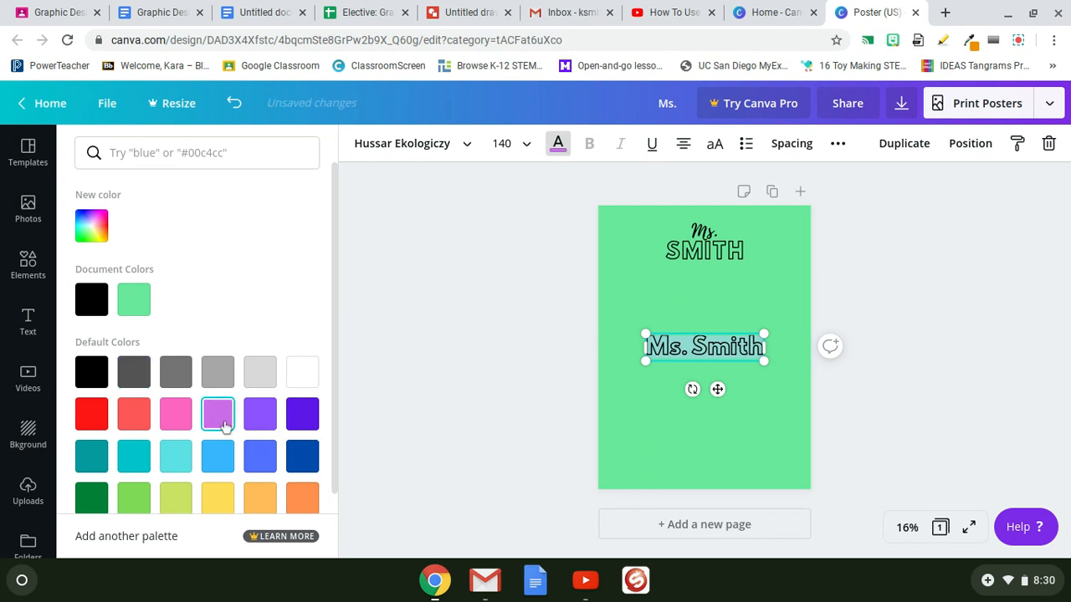
click(961, 380)
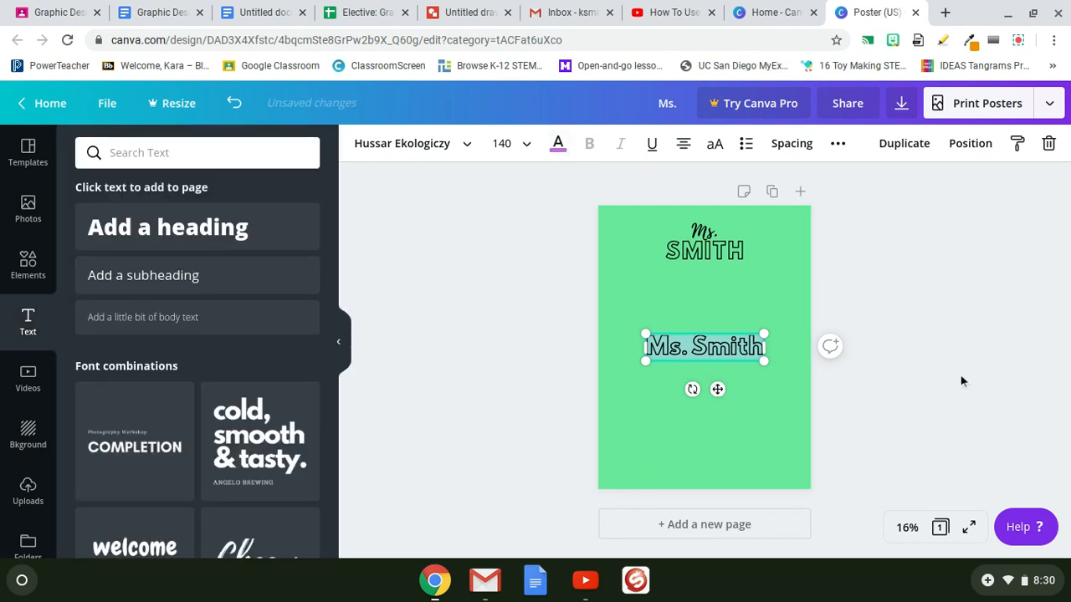
click(891, 460)
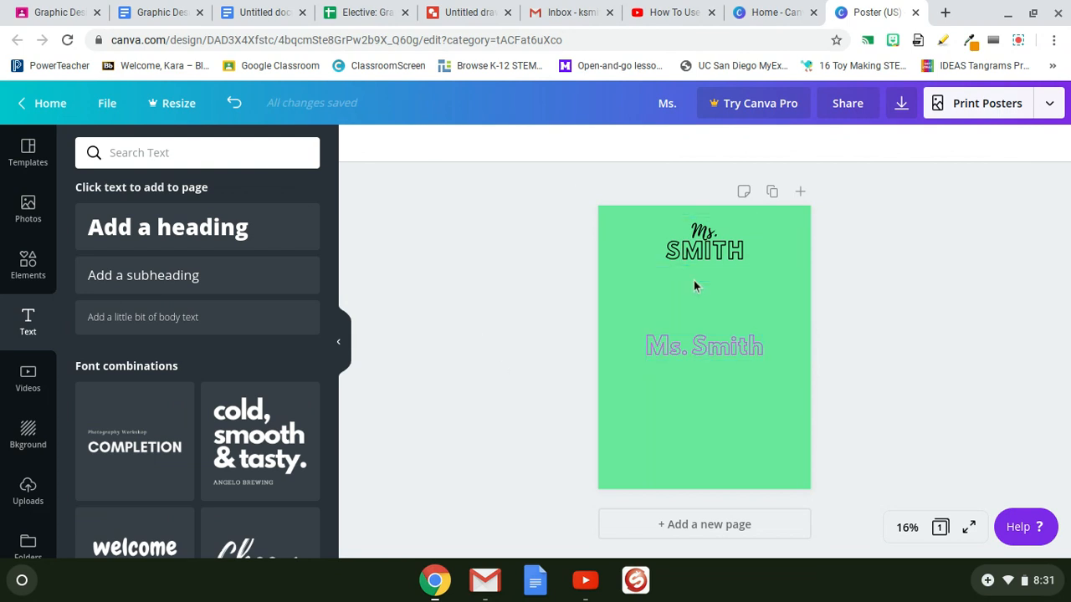
Step: Set the middle heading's font size to 200
click(675, 351)
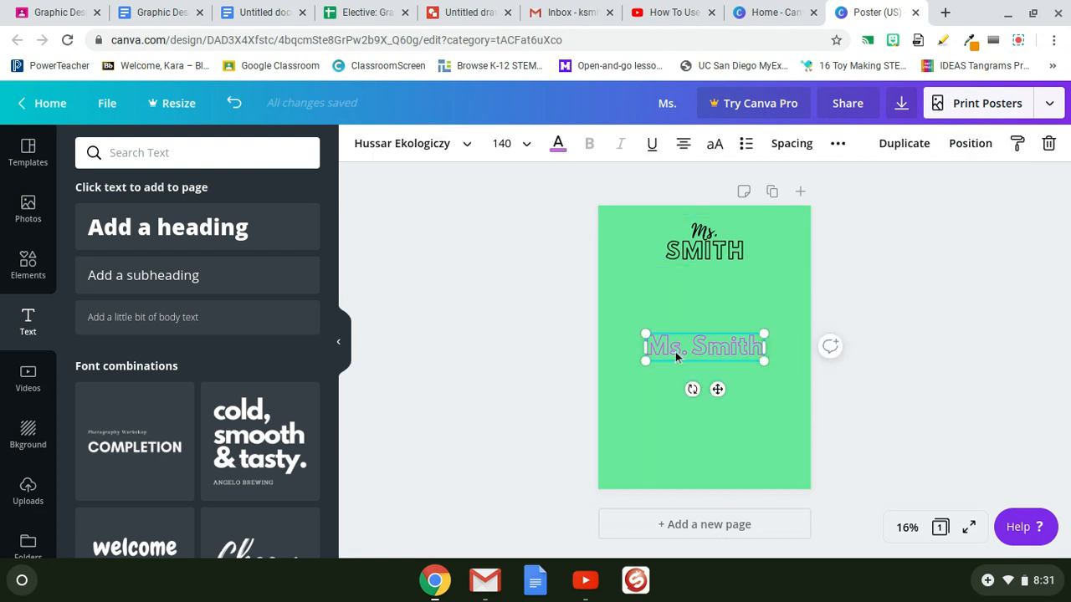
click(526, 143)
scroll(528, 279, down, 6)
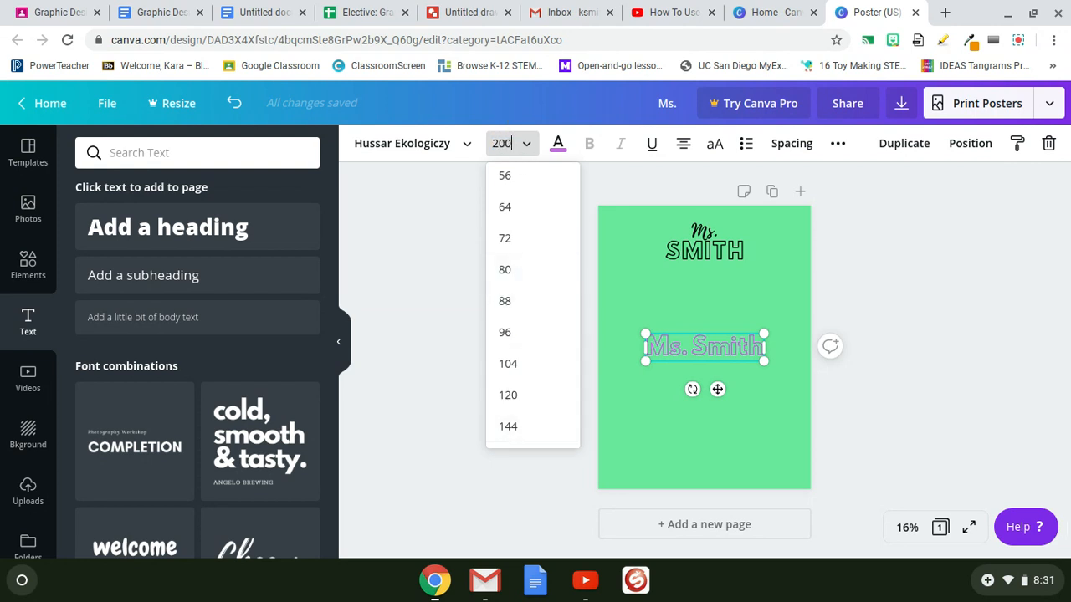
key(Return)
click(905, 415)
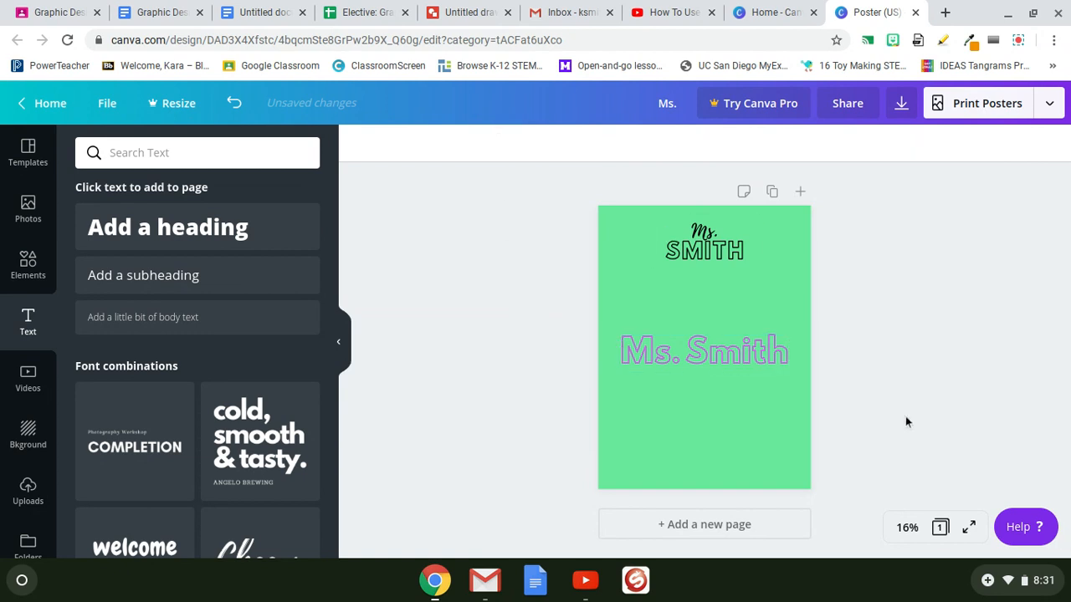
Step: Add the recently used green cactus graphic to the poster, reduced in size and placed in the page's lower-right corner
click(29, 266)
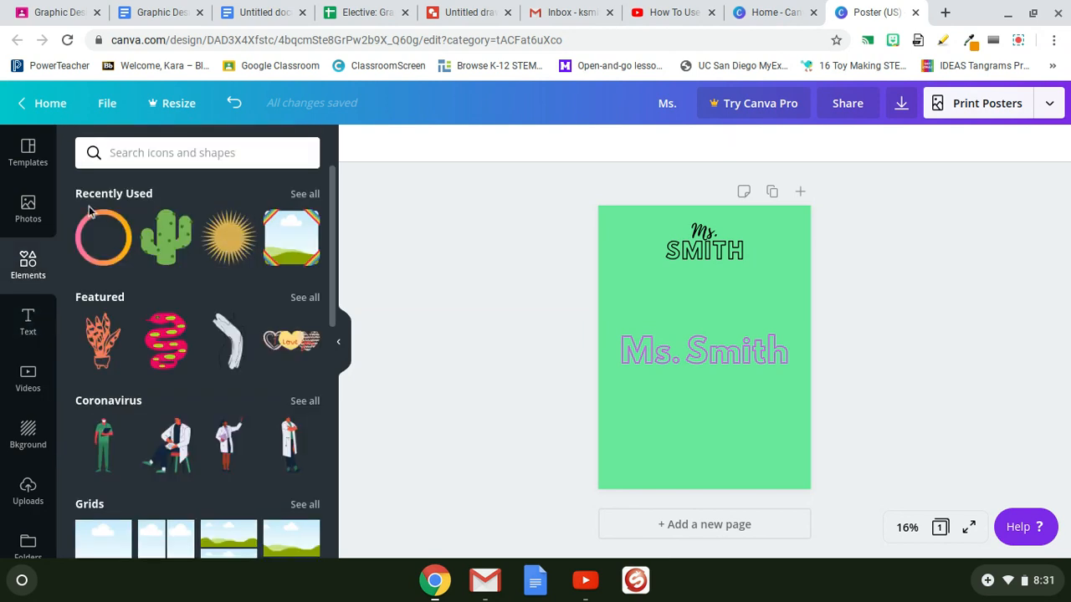
scroll(274, 250, down, 1)
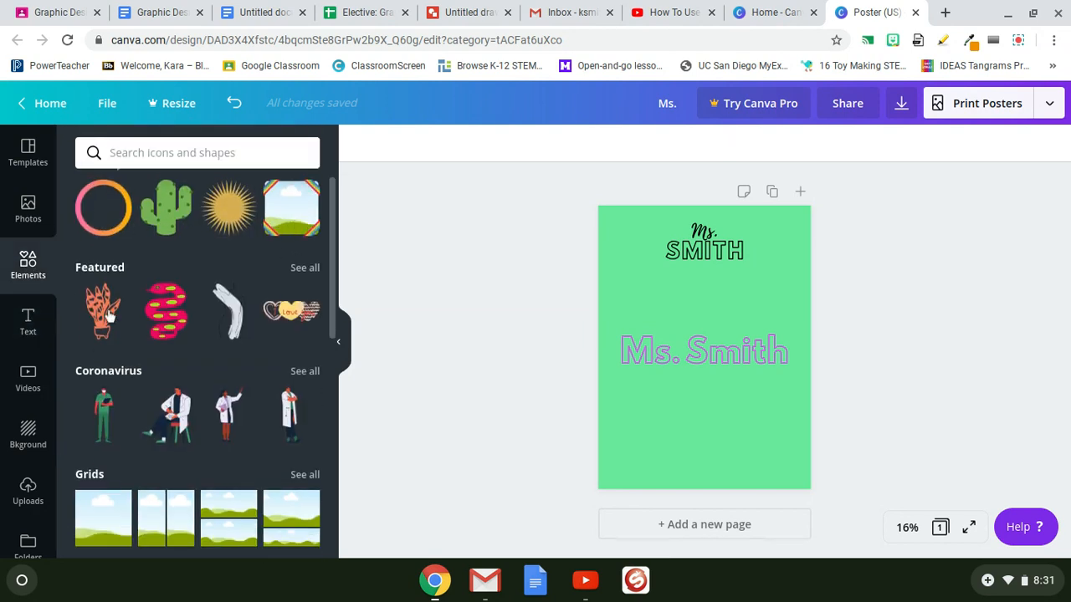
scroll(231, 303, down, 2)
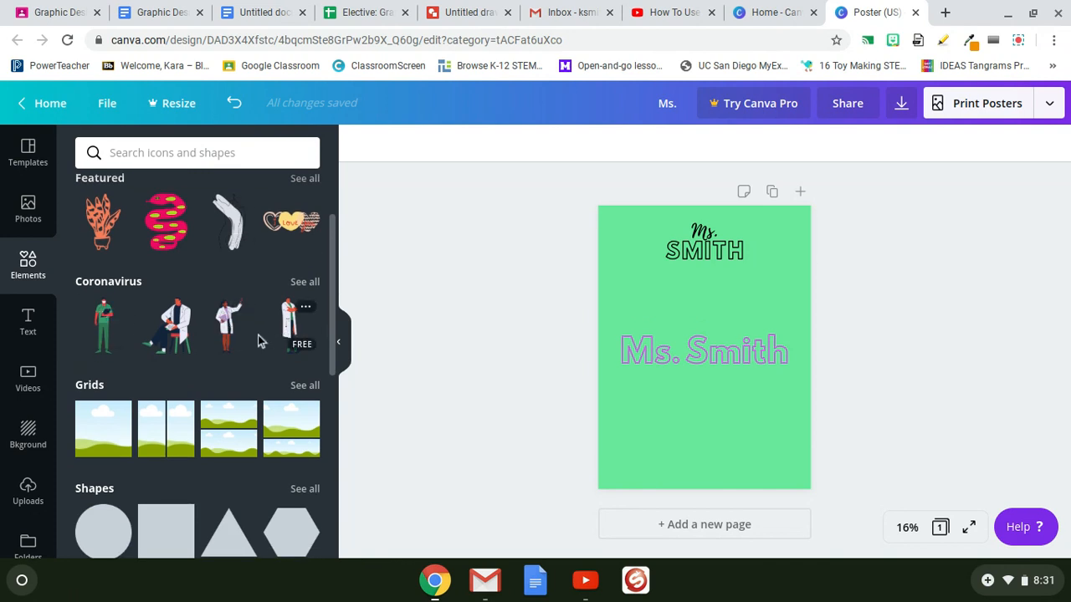
scroll(258, 342, down, 3)
scroll(258, 343, down, 5)
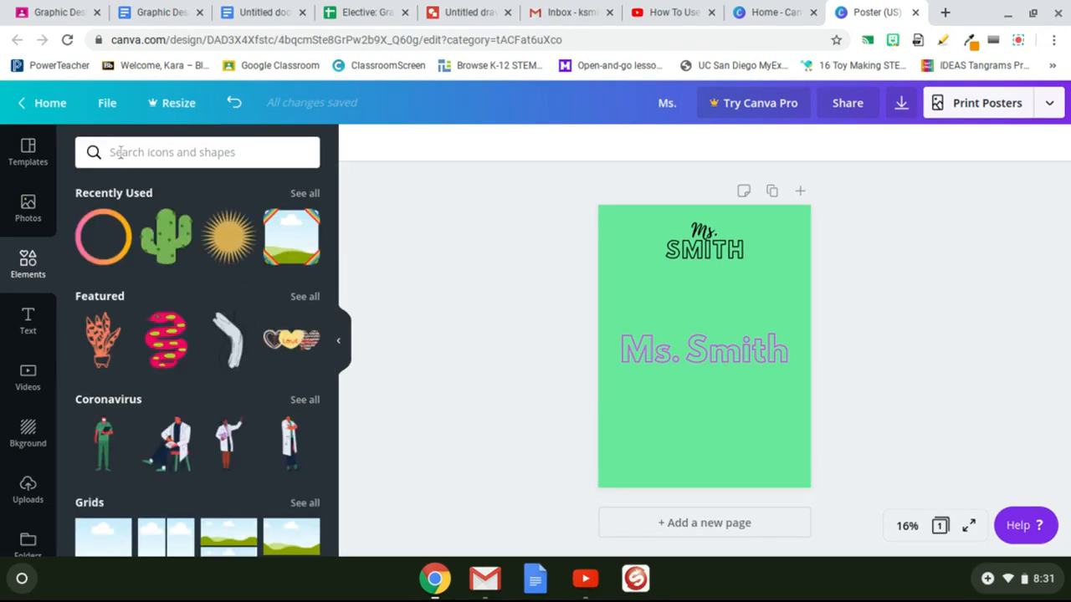
drag(177, 249, 468, 424)
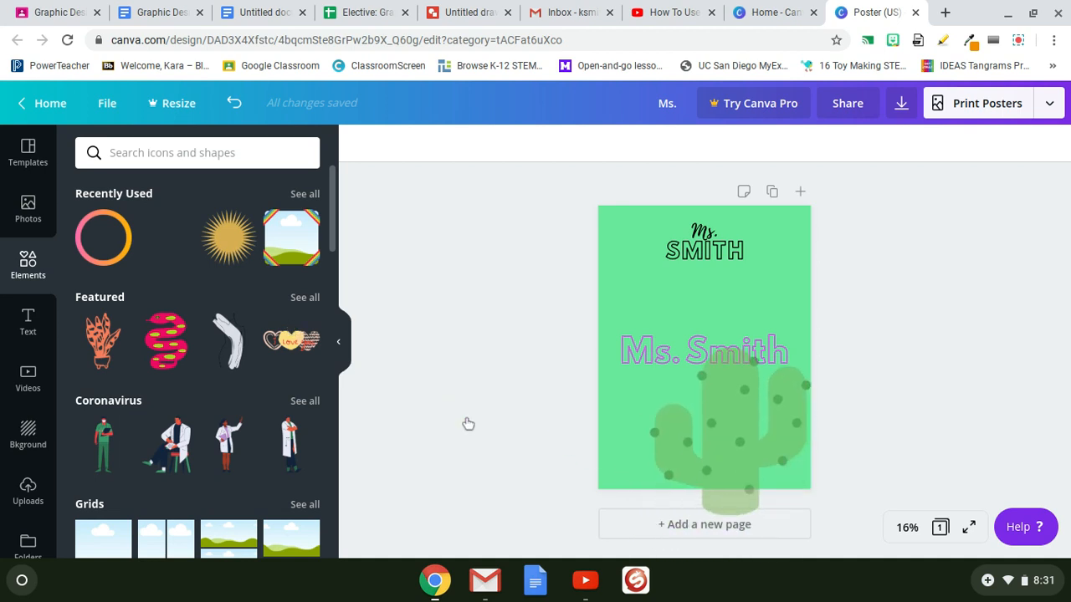
drag(636, 323, 725, 396)
drag(754, 446, 749, 432)
click(865, 468)
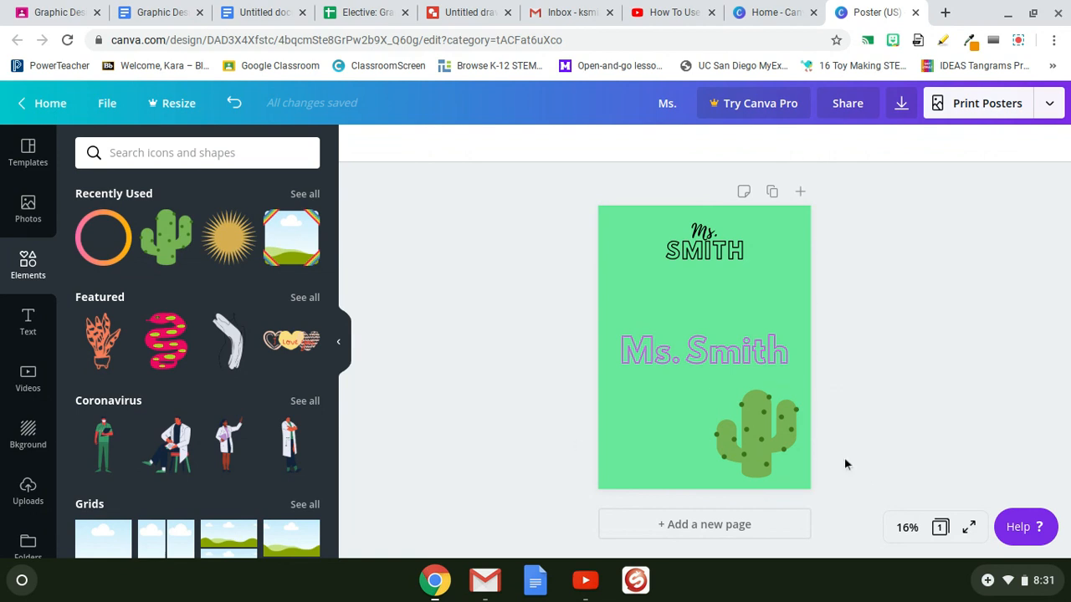
Step: Resize the green cactus from its upper-left corner, making it slightly smaller in the page's lower-right corner
click(747, 444)
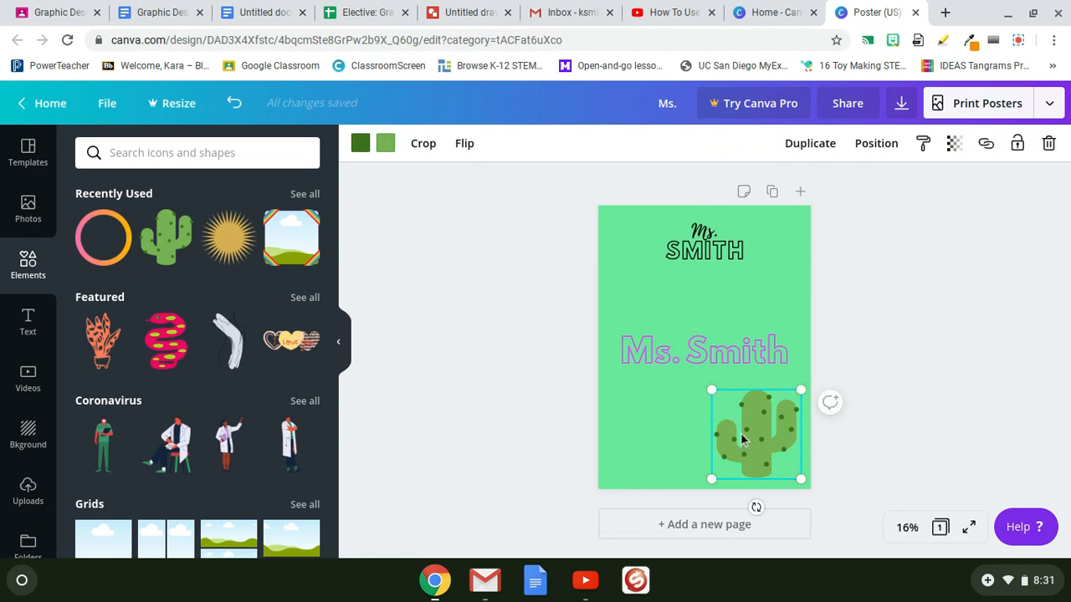
drag(685, 365, 704, 383)
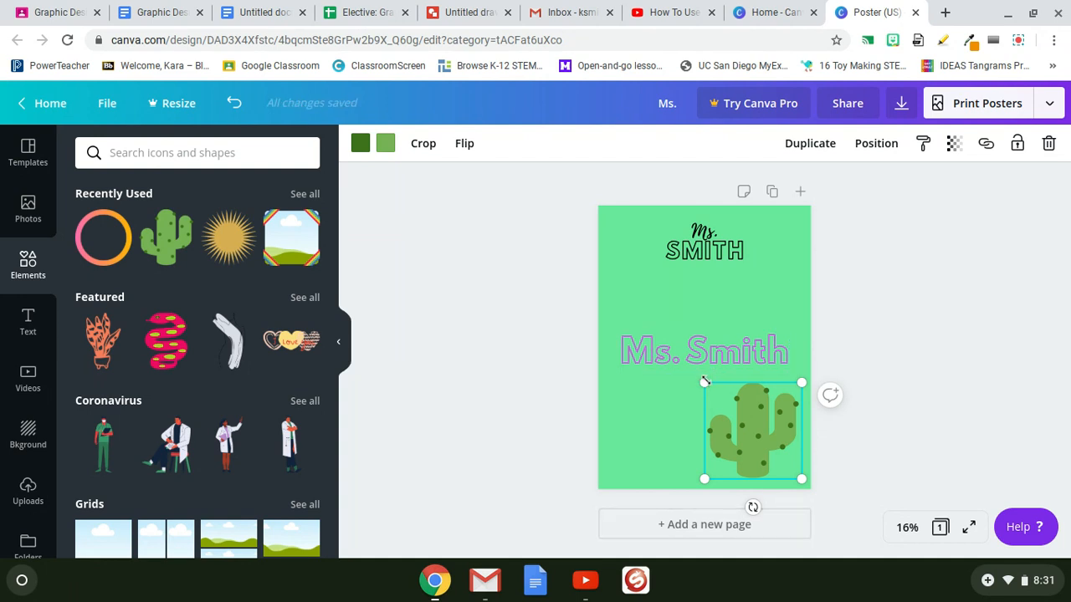
drag(704, 385, 730, 405)
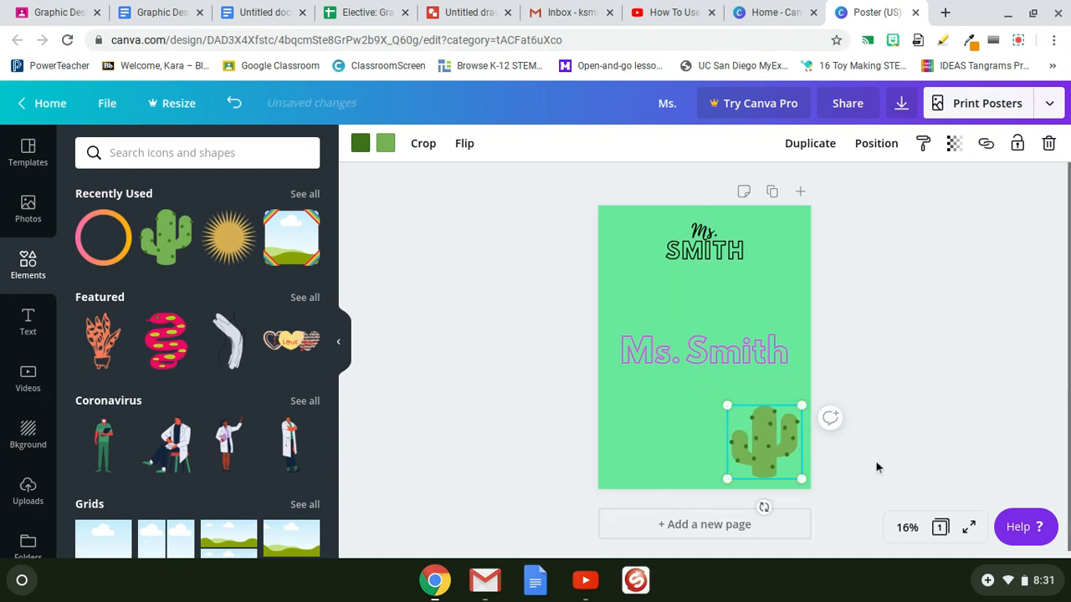
click(878, 466)
Step: Search the elements for "cactus" and add the potted cactus with pink flowers, shrunk, in the page's lower-left corner
click(211, 156)
text(ca)
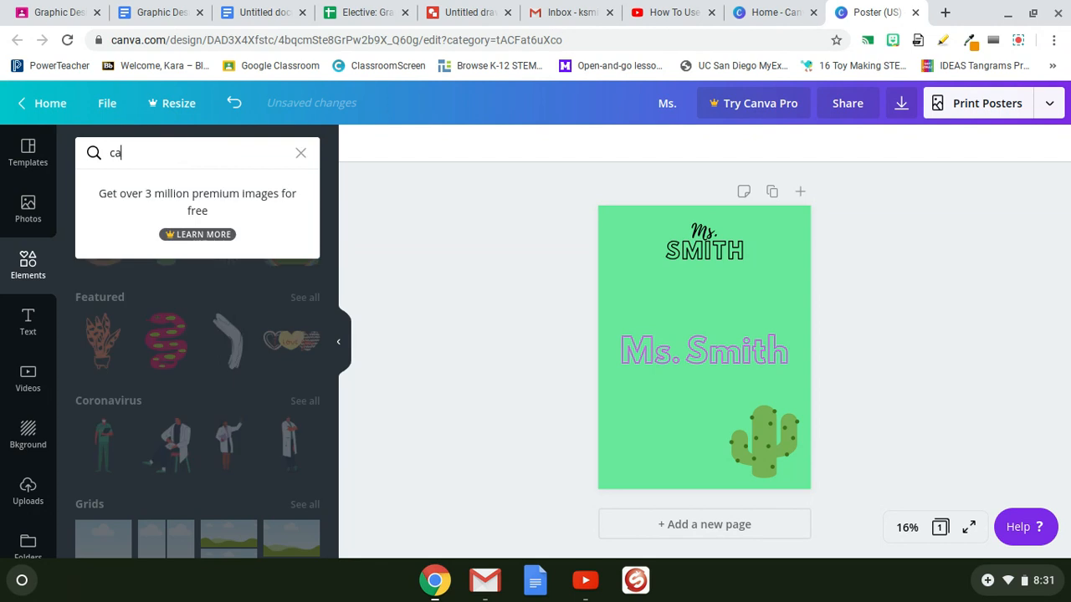
text(ctus)
key(Return)
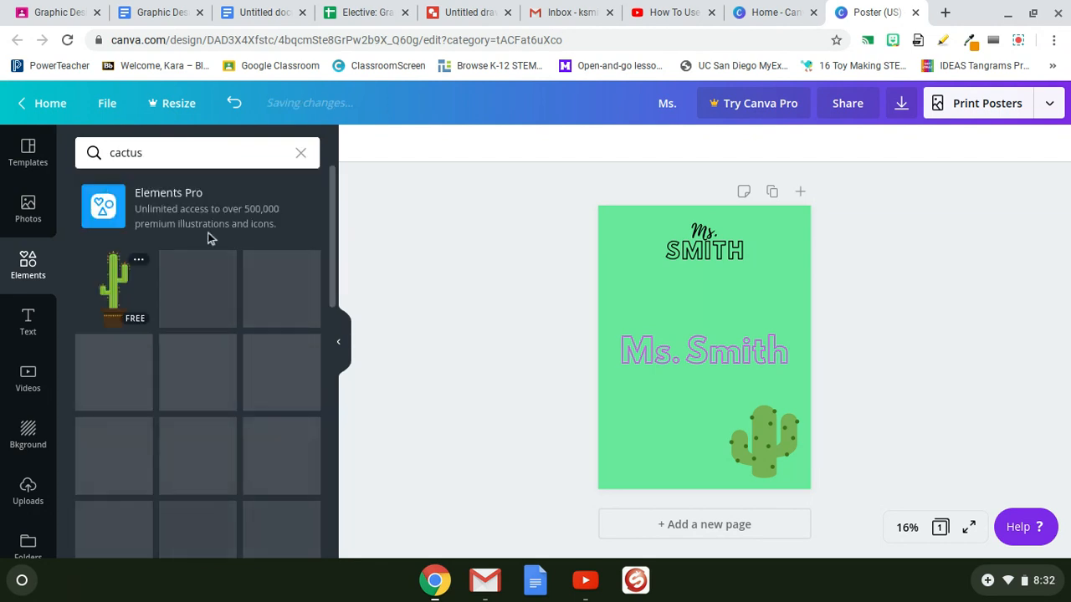
scroll(279, 308, down, 5)
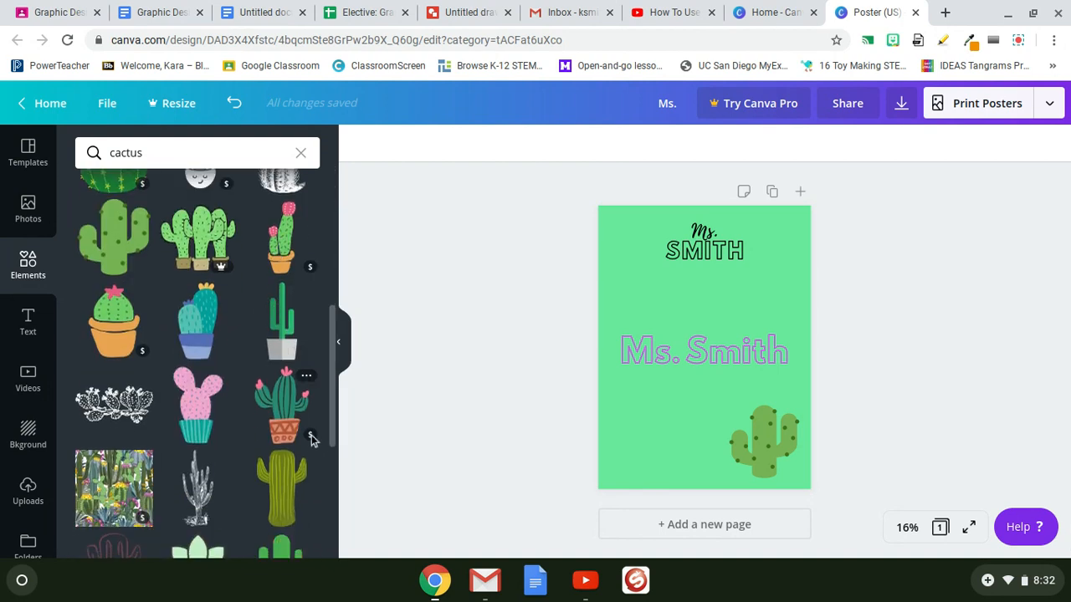
click(289, 416)
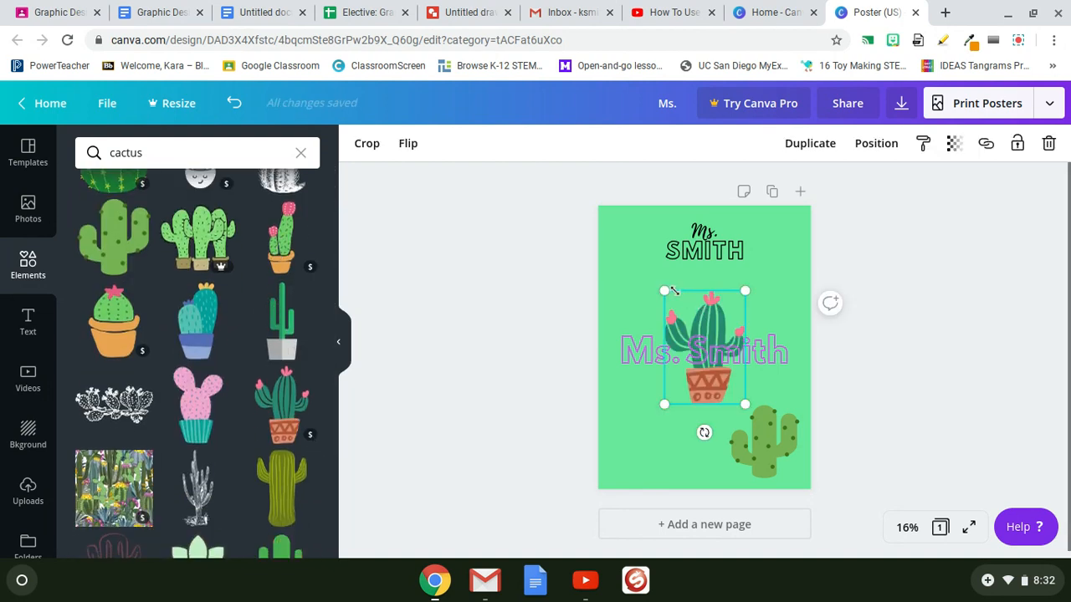
drag(663, 289, 690, 343)
drag(718, 395, 629, 478)
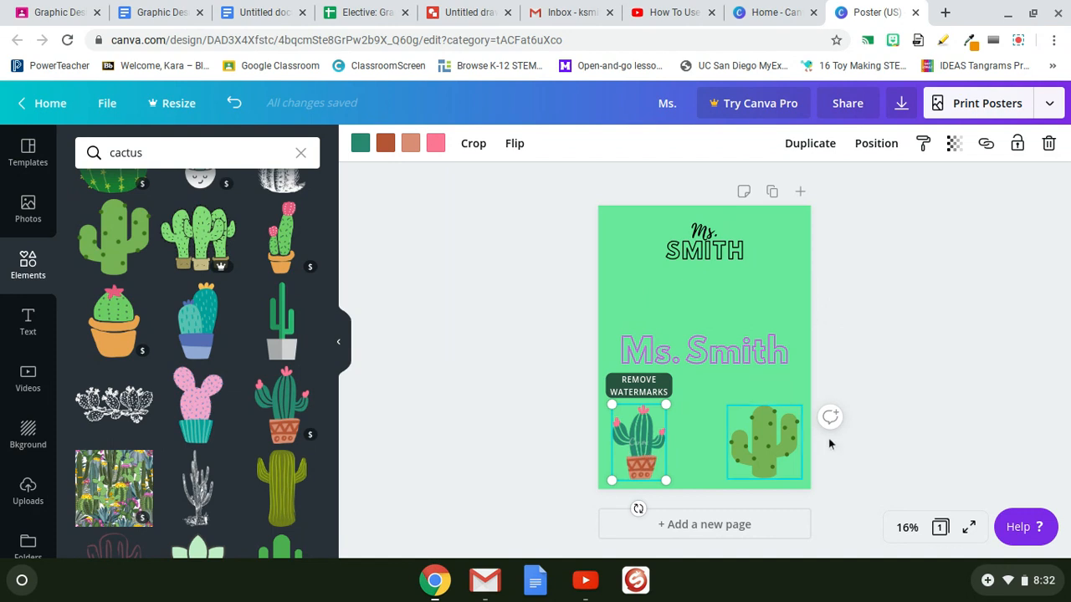
click(868, 407)
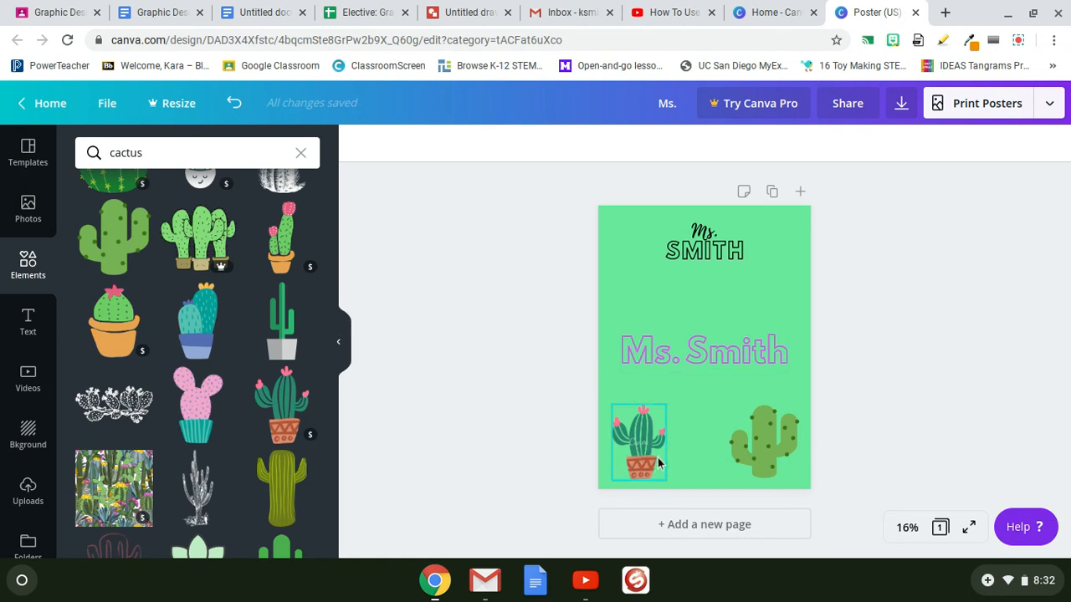
Step: Browse more cactus graphics and the general element categories, including grids, shapes, frames, stickers, charts, gradients and lines
scroll(276, 402, down, 5)
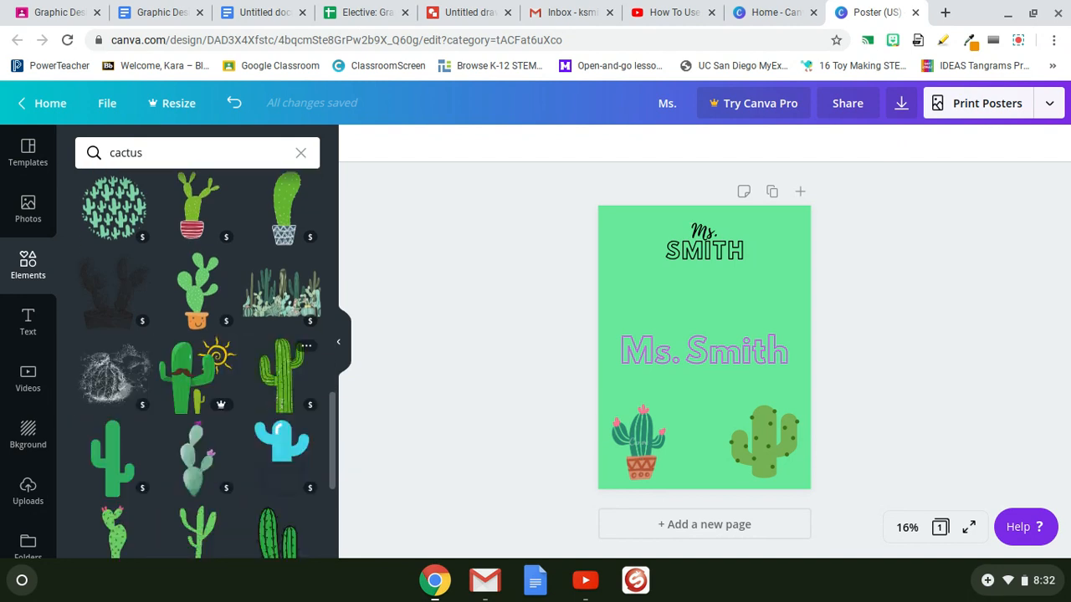
scroll(281, 377, up, 5)
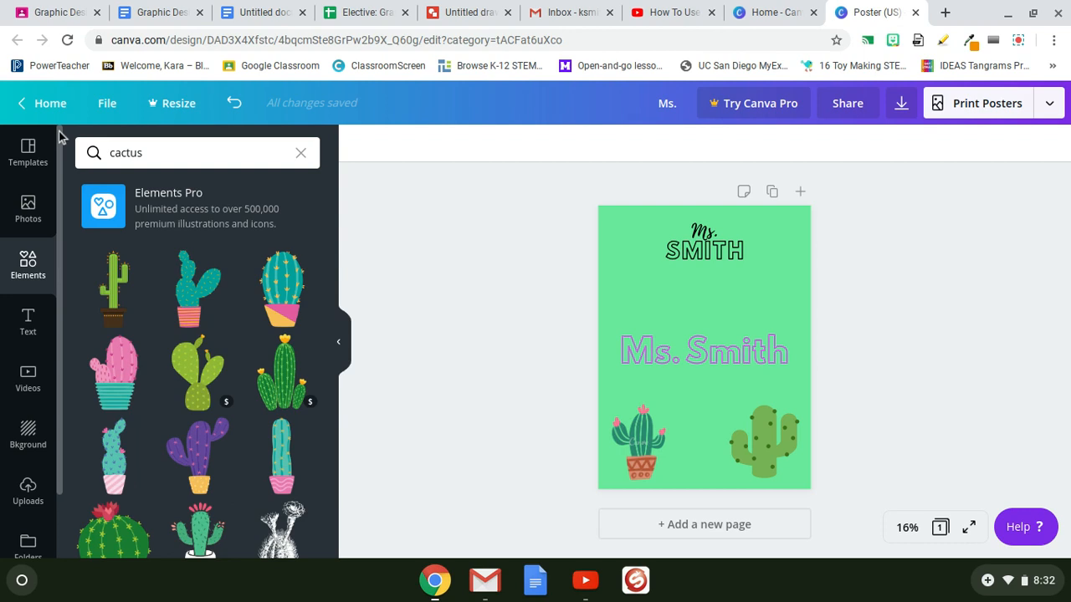
click(34, 280)
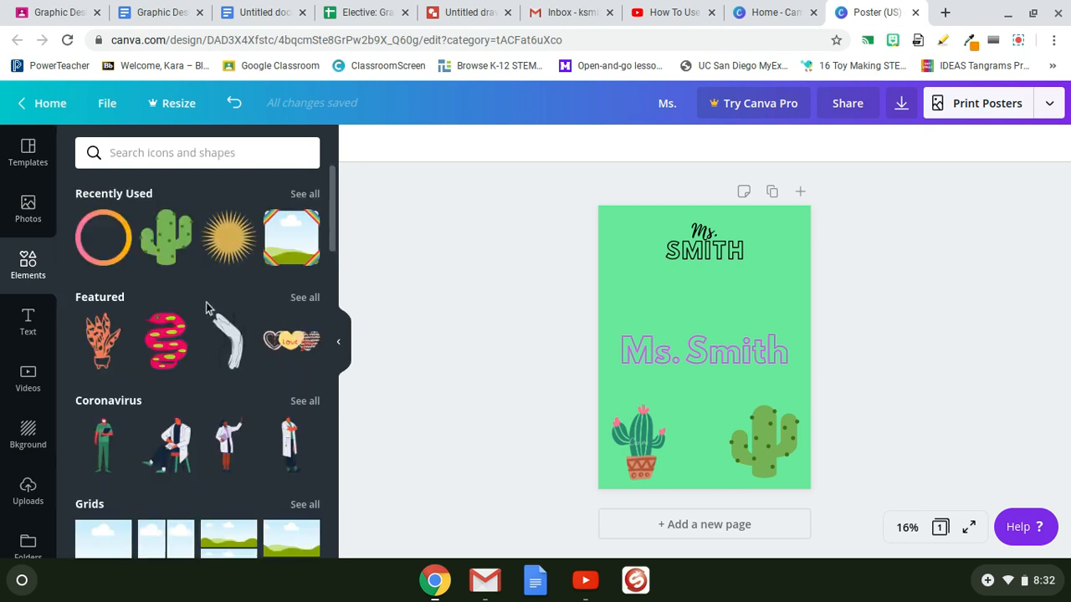
scroll(200, 301, down, 3)
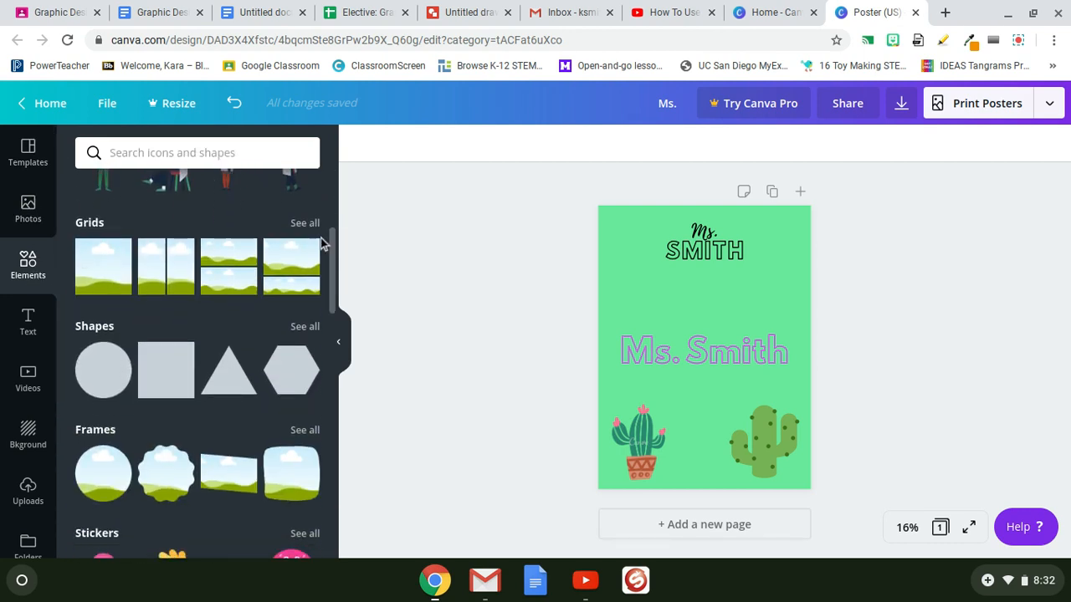
mouse_move(254, 497)
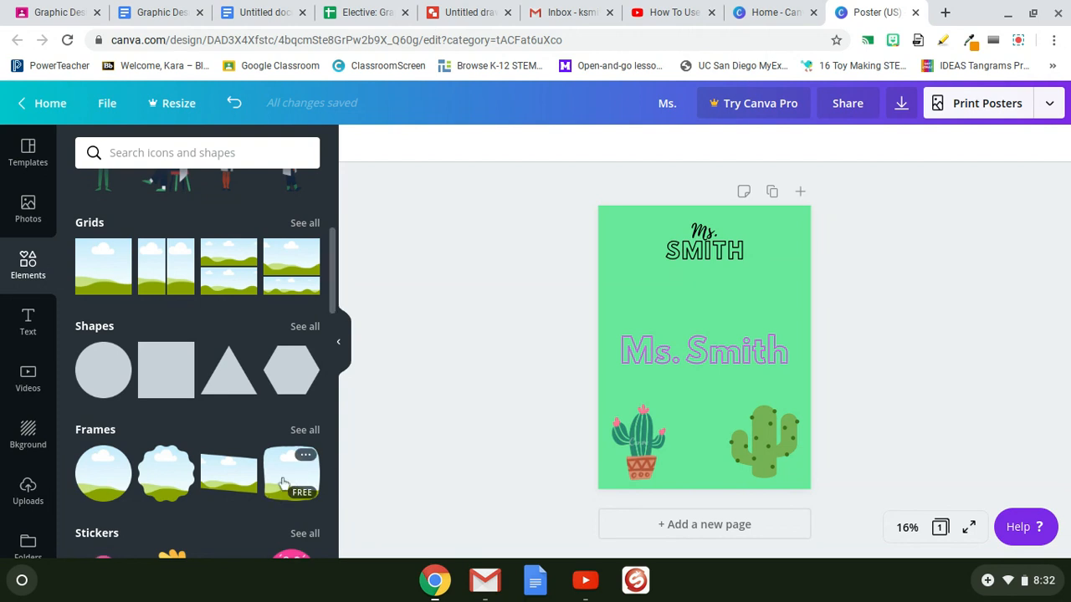
scroll(282, 479, down, 2)
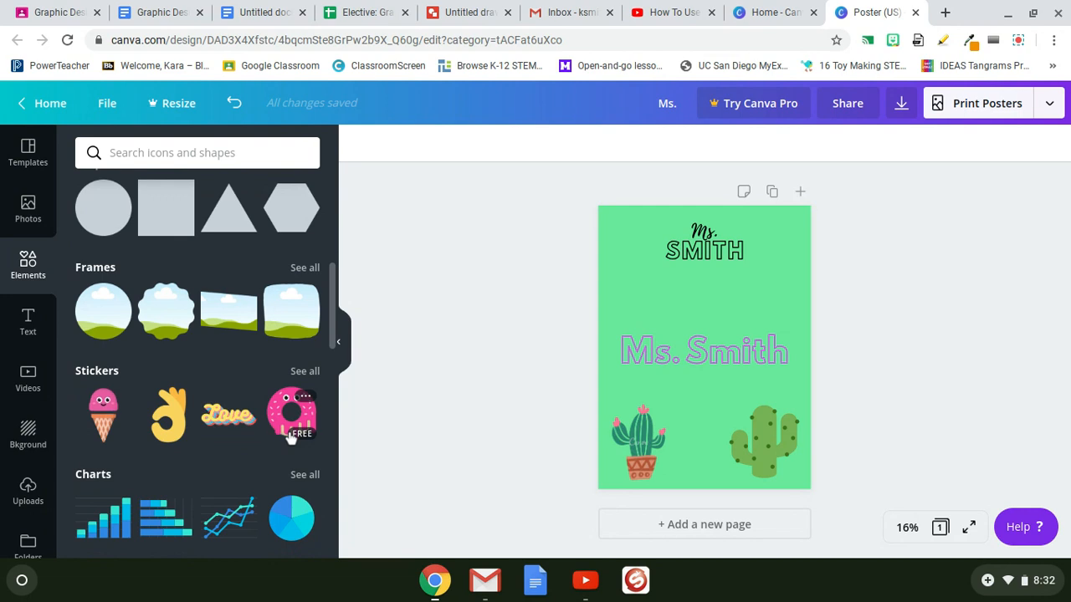
scroll(311, 376, down, 3)
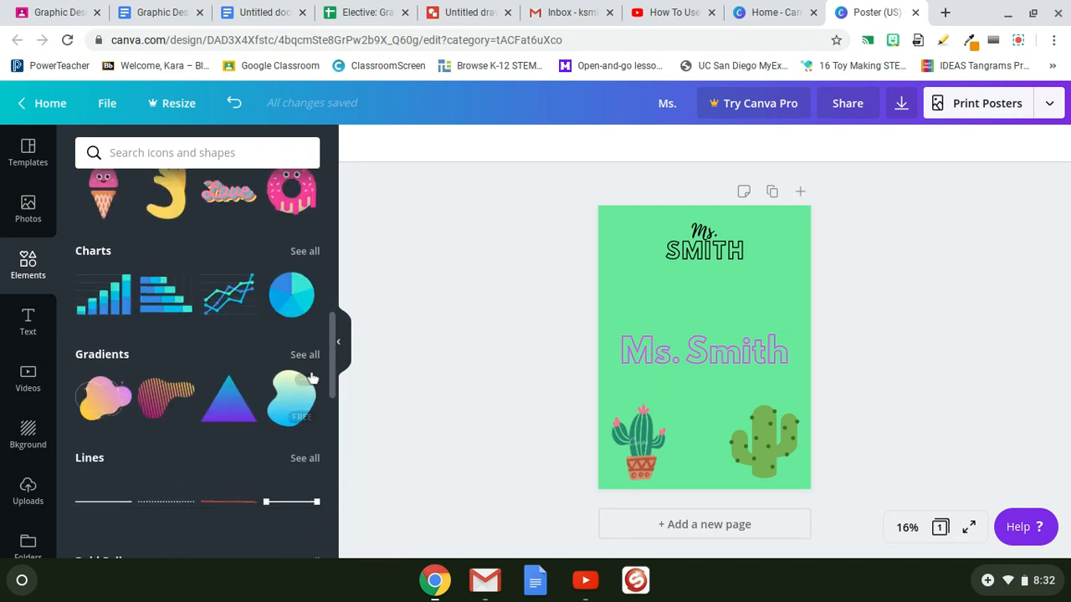
scroll(239, 476, down, 4)
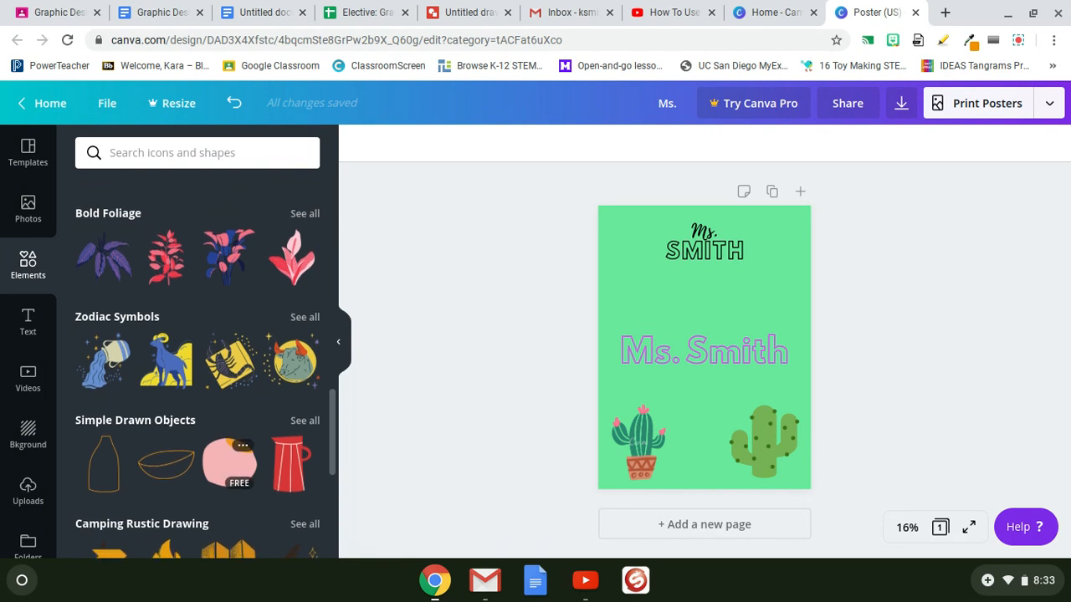
scroll(239, 456, up, 3)
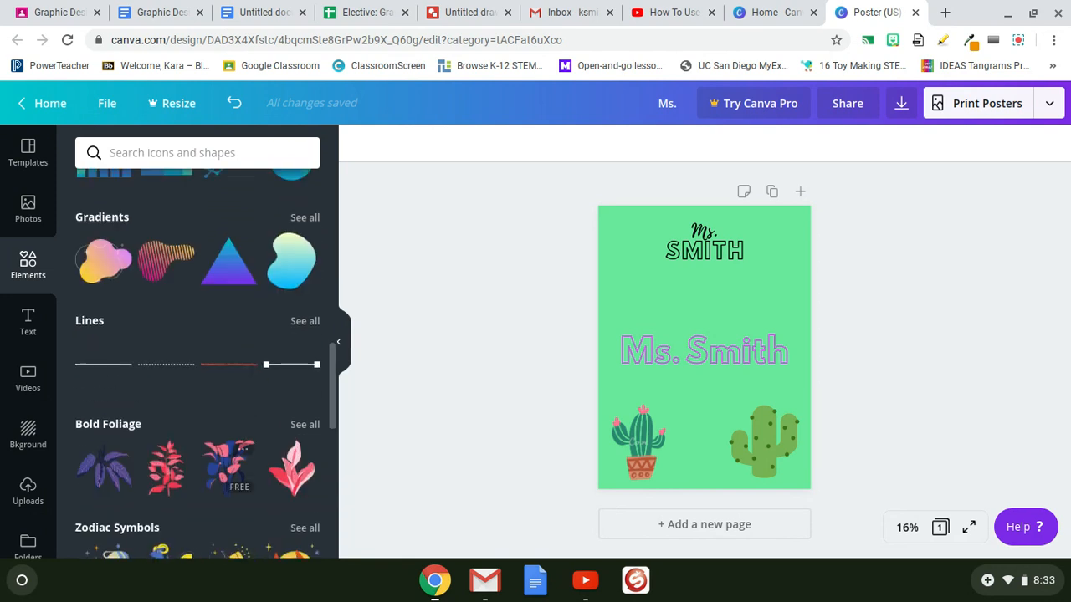
Step: Place the red hand-drawn line beneath the top heading and delete the purple heading in the middle of the page
click(239, 366)
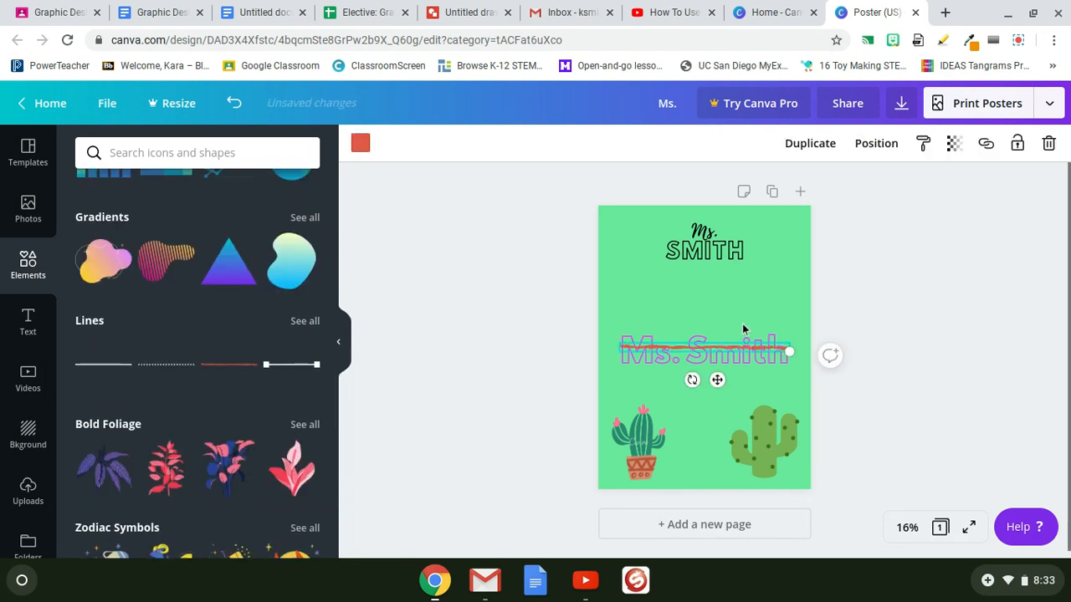
drag(745, 349, 750, 275)
click(889, 317)
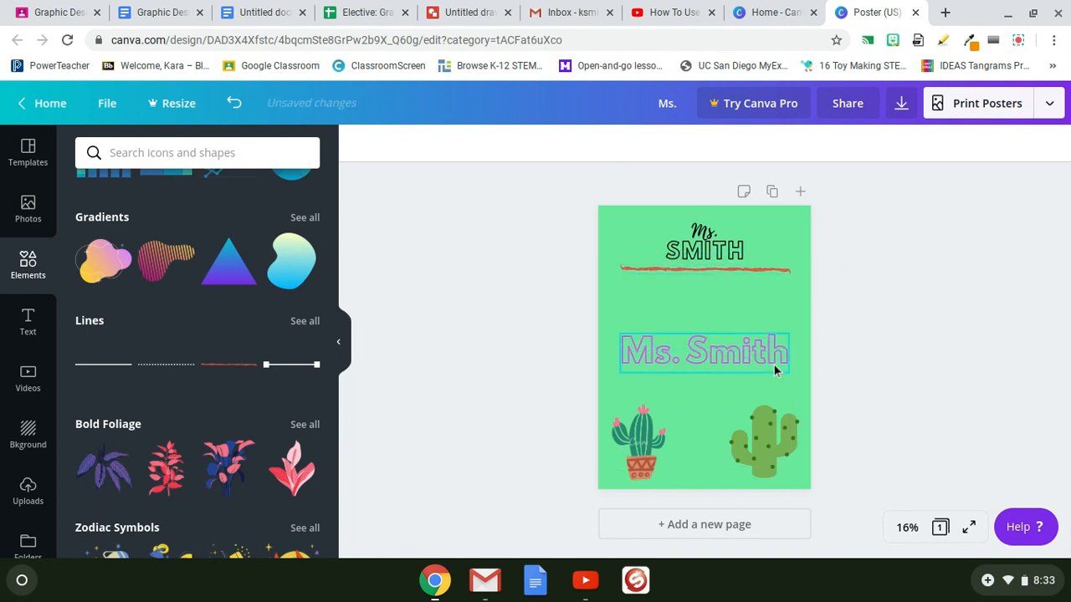
click(739, 362)
key(Delete)
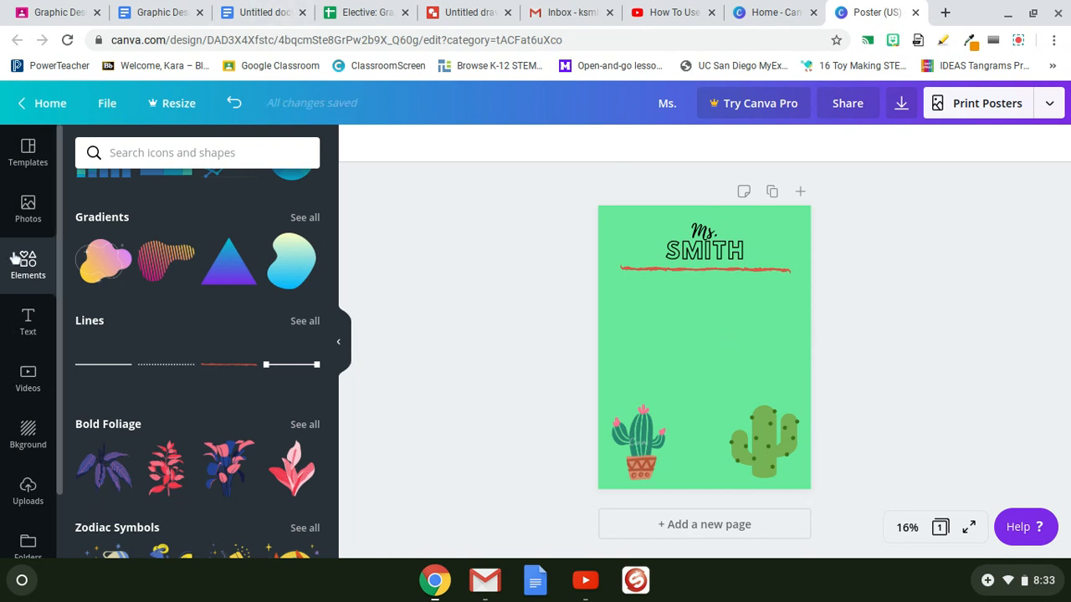
Step: Look through the trending photos, search the photo library for "succulents" and browse the matching pictures
click(26, 210)
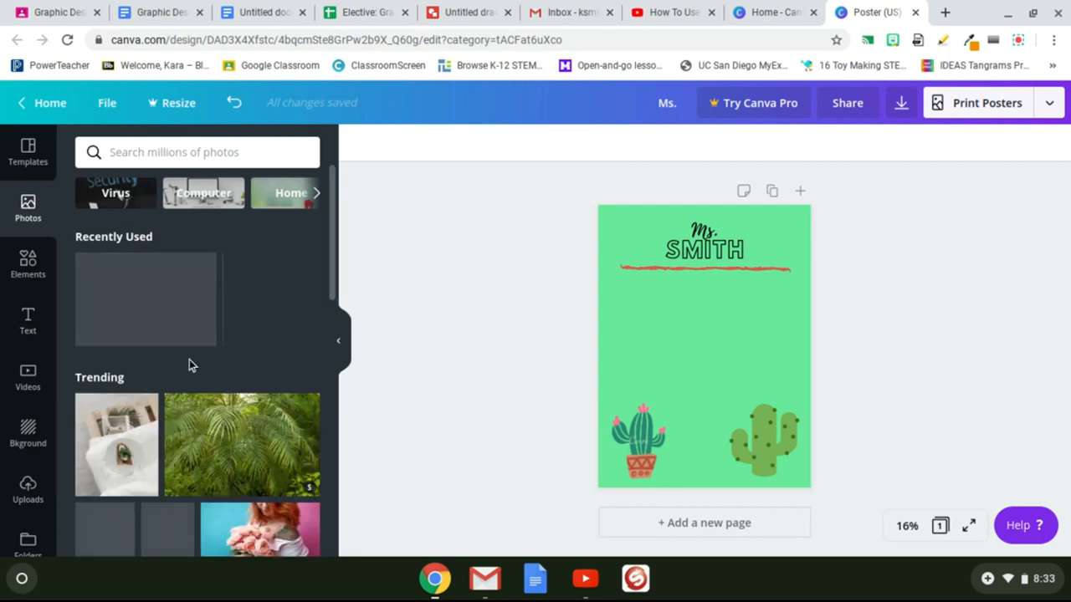
scroll(205, 336, down, 10)
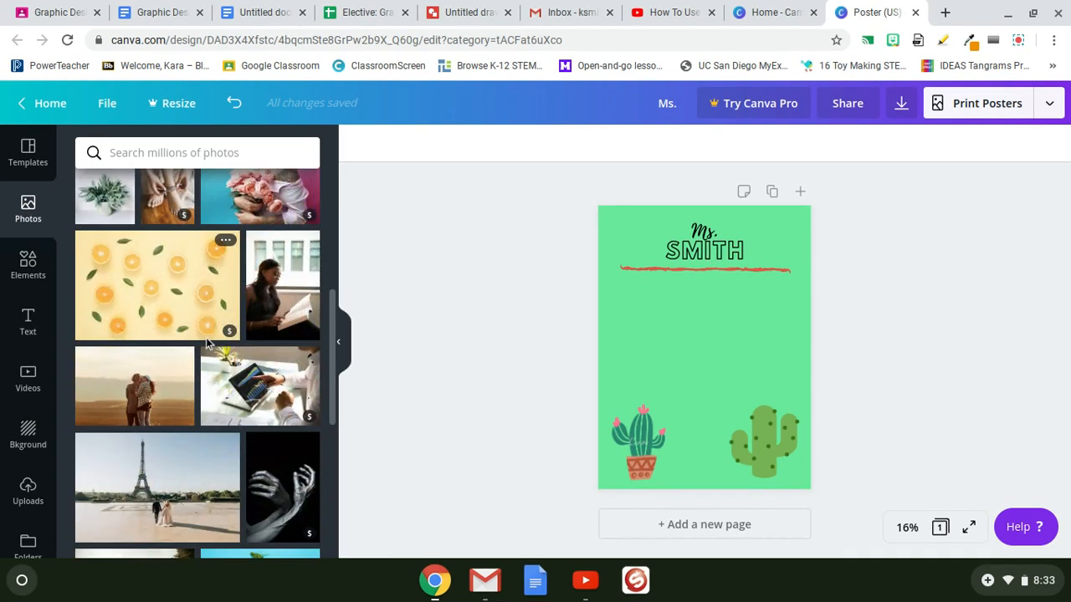
scroll(168, 251, up, 10)
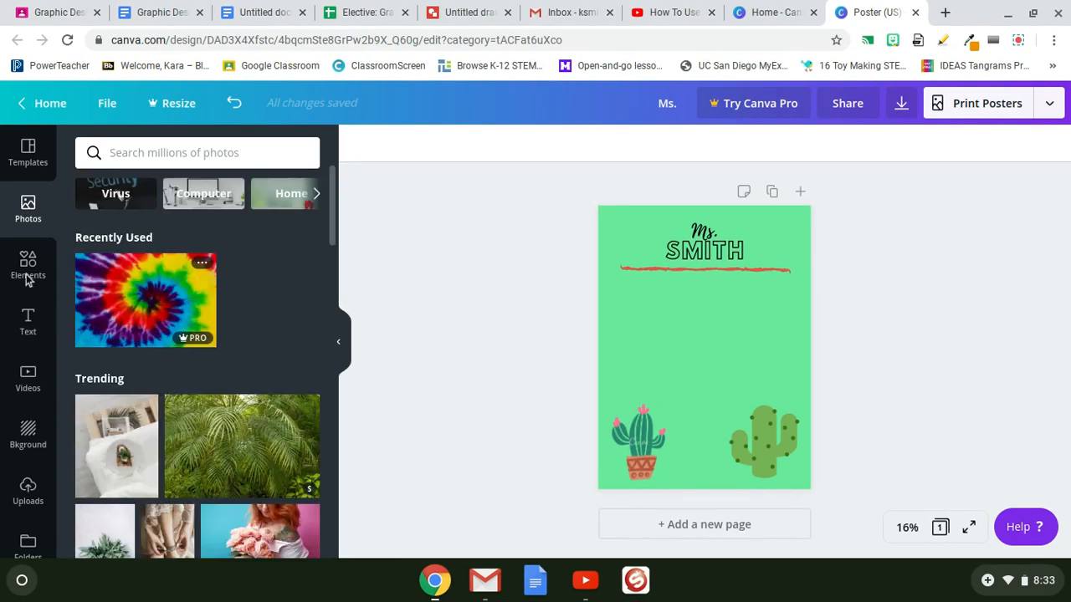
click(268, 152)
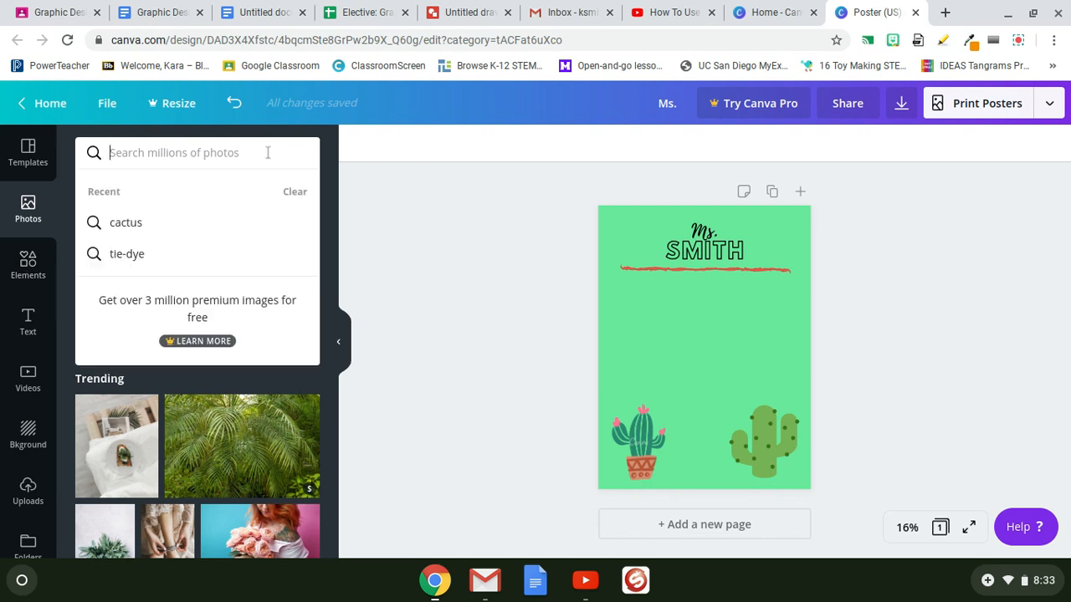
text(succulents)
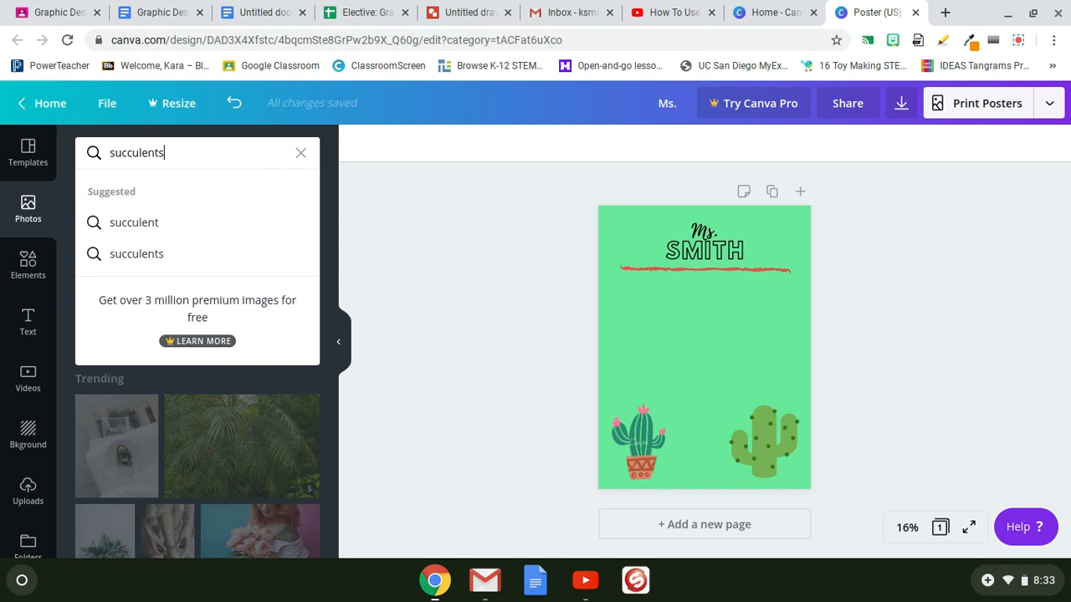
key(Return)
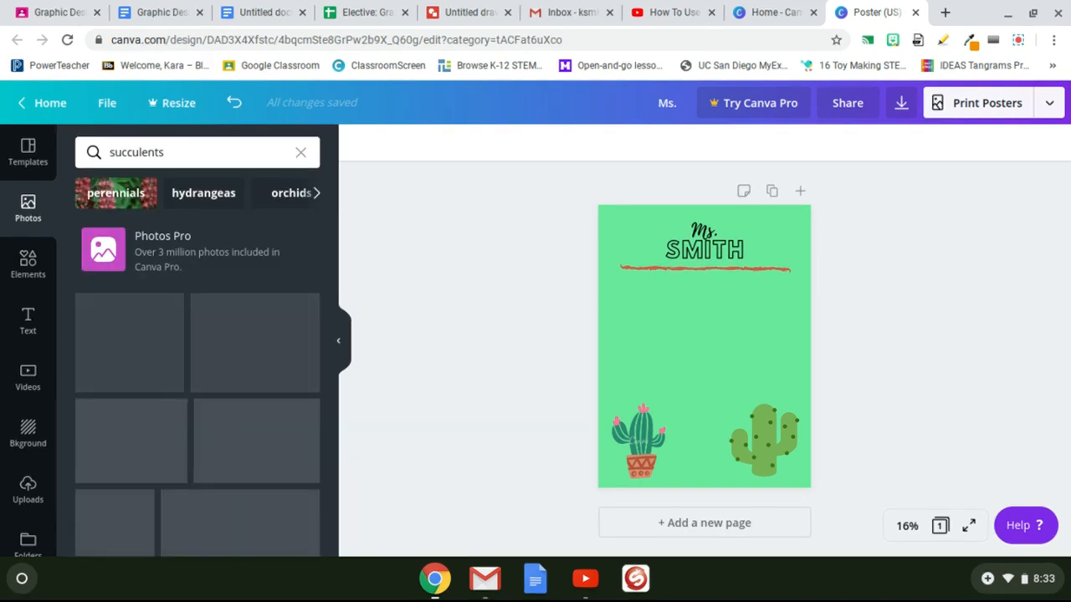
scroll(269, 346, down, 8)
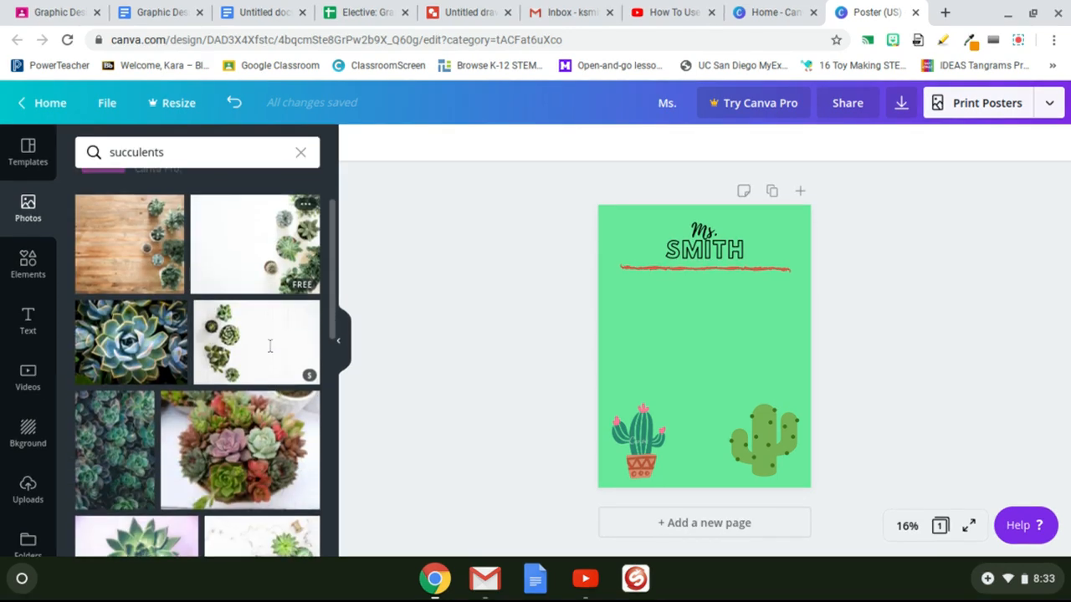
scroll(259, 360, down, 8)
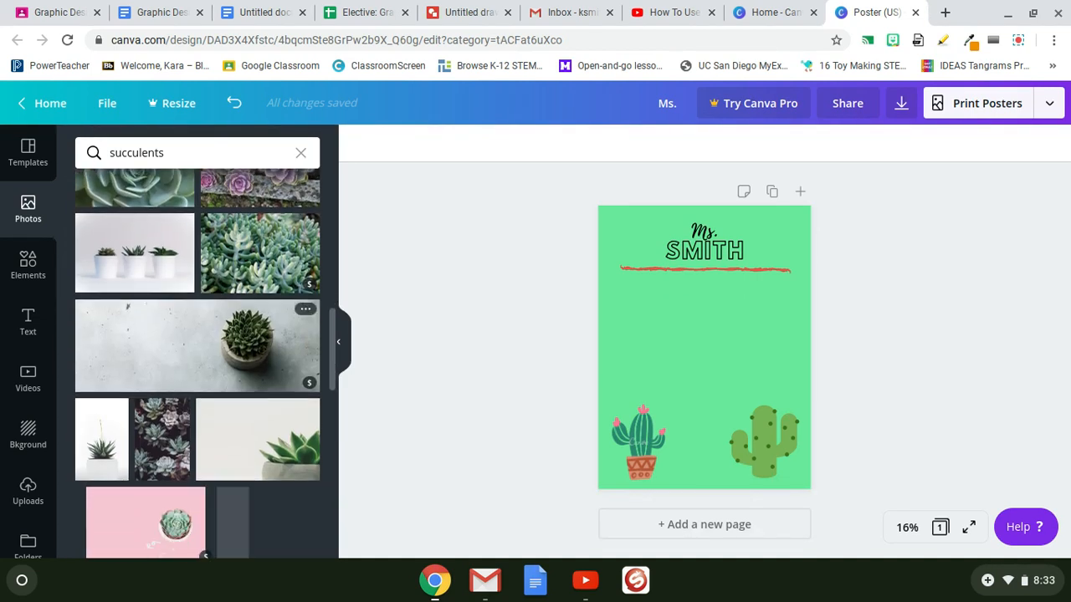
Step: Browse further succulent photos, view the uploaded images, and open the upload file picker on Downloads, cancelling without choosing a file
scroll(267, 351, down, 4)
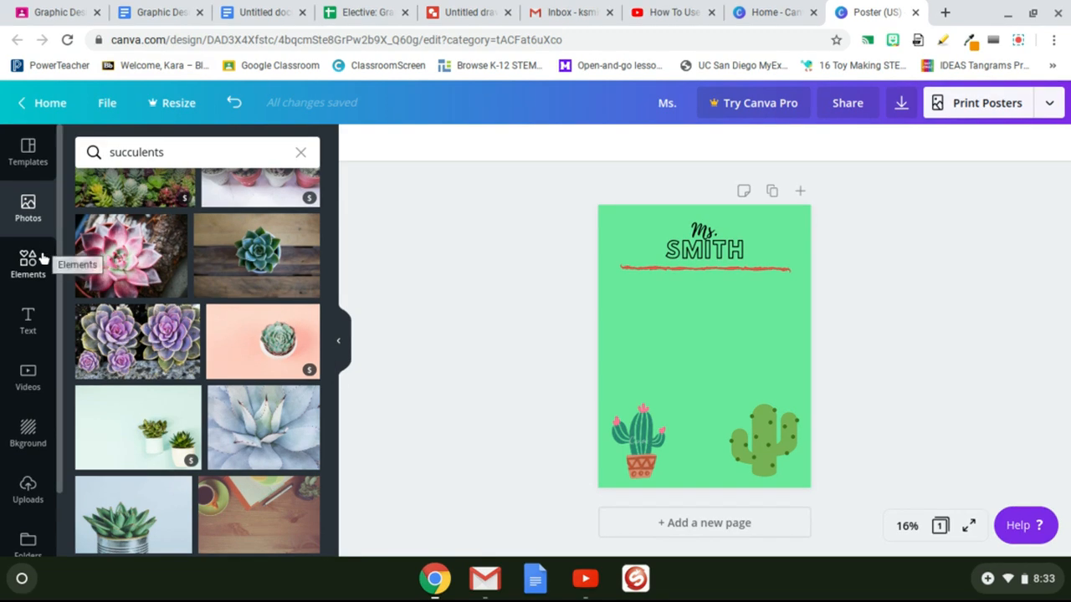
scroll(36, 270, down, 1)
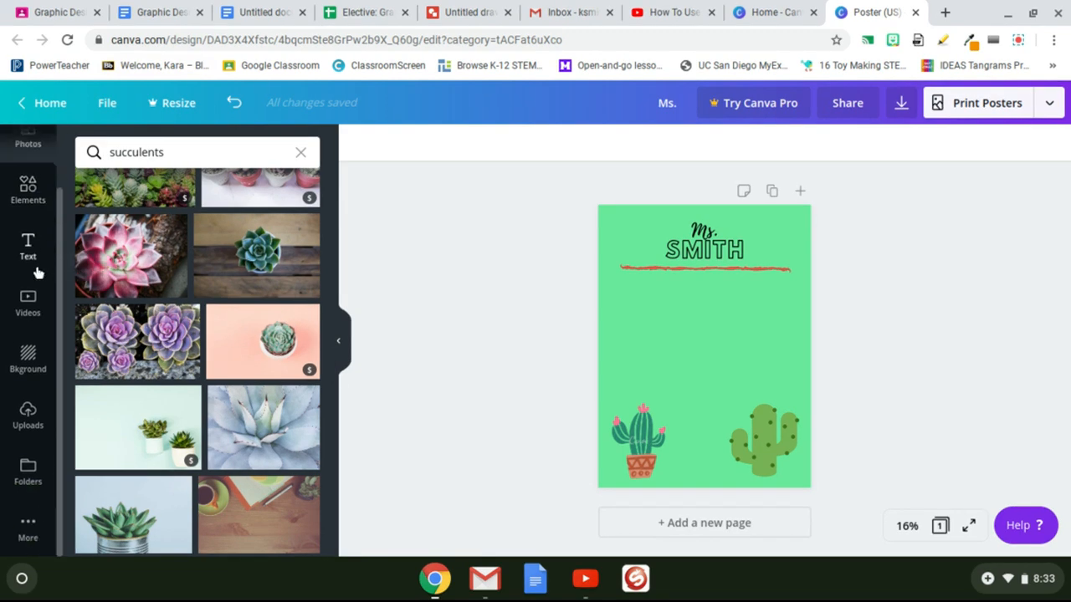
click(28, 416)
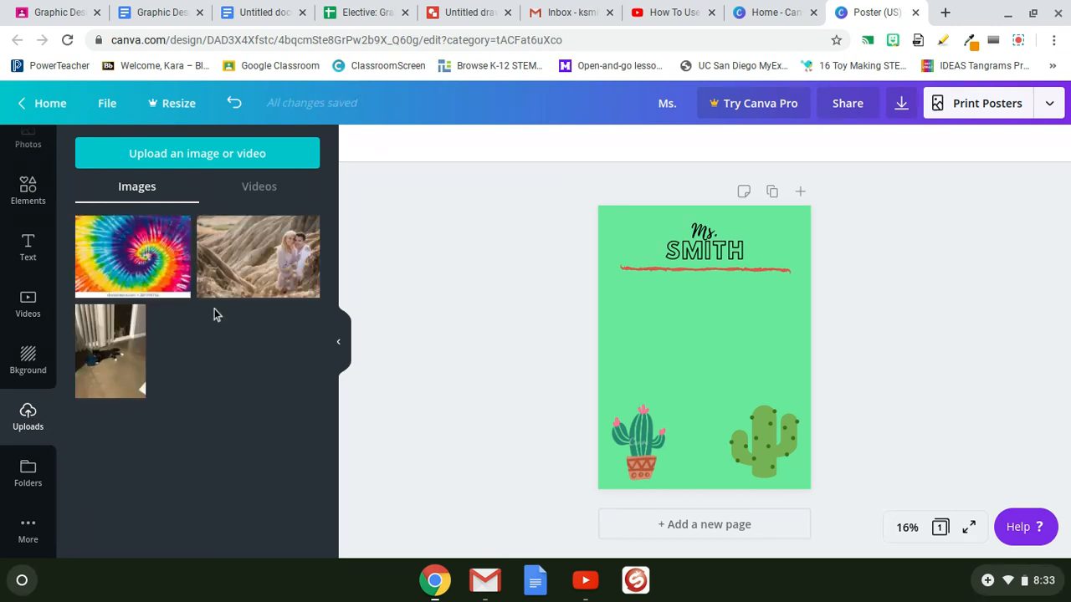
click(218, 159)
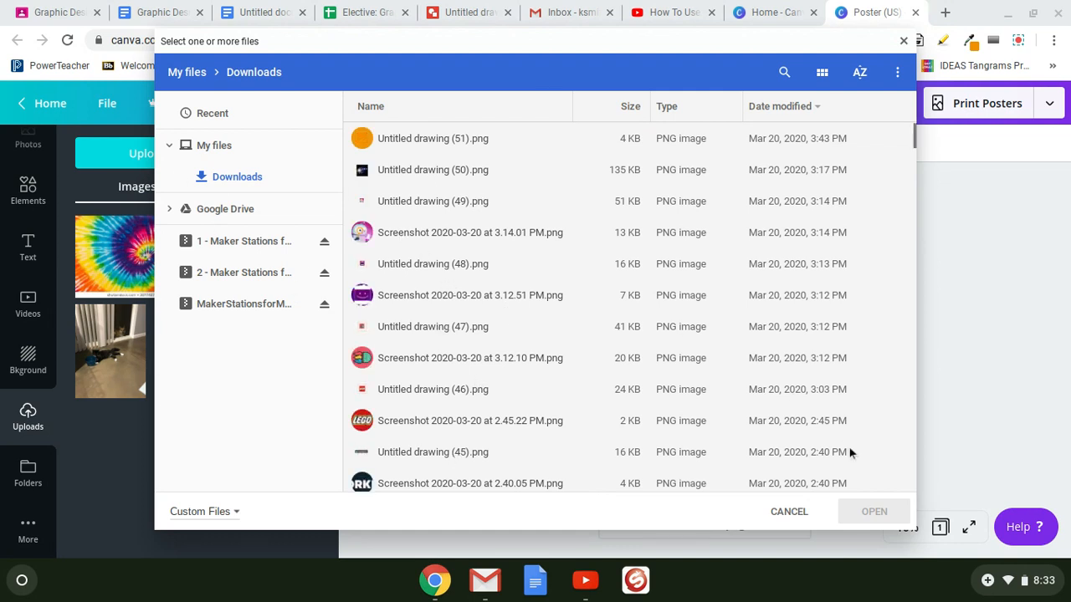
click(904, 41)
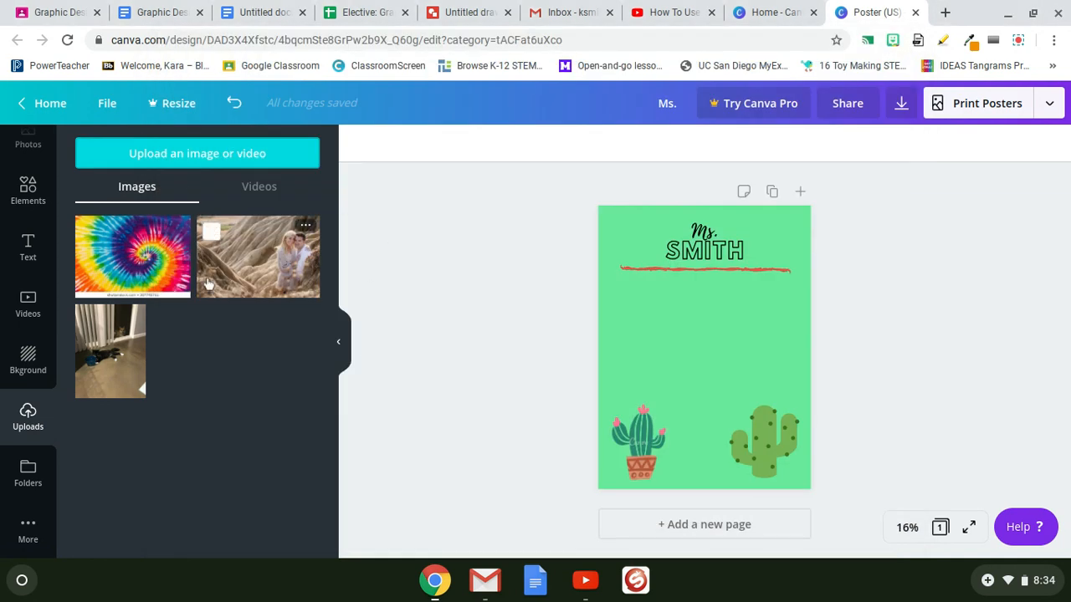
Step: Try the uploaded couple photo in the middle of the poster and remove it from the page
click(299, 276)
click(958, 404)
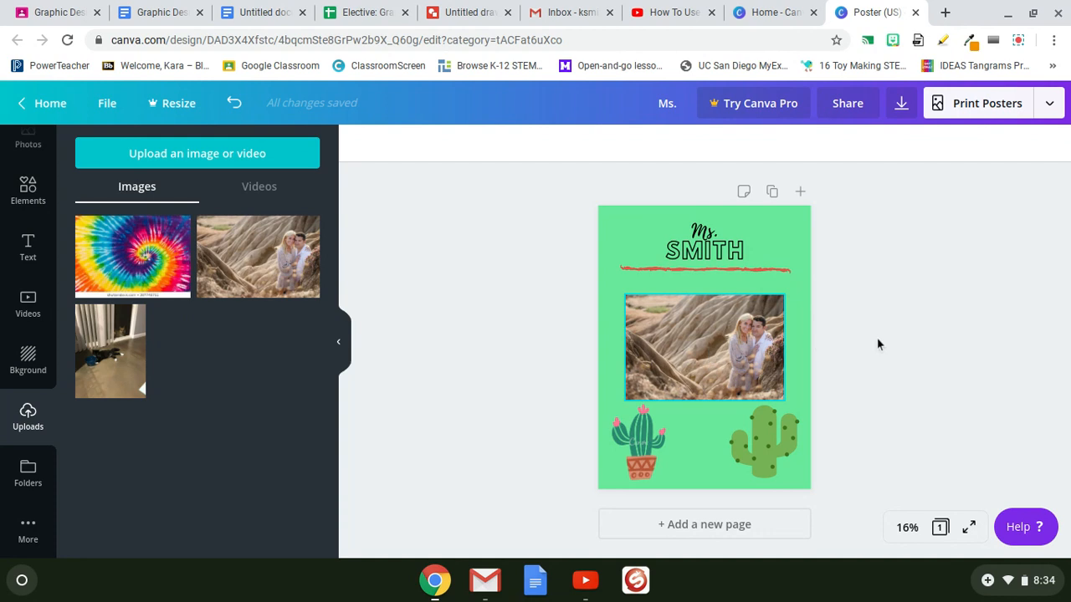
drag(709, 350, 949, 371)
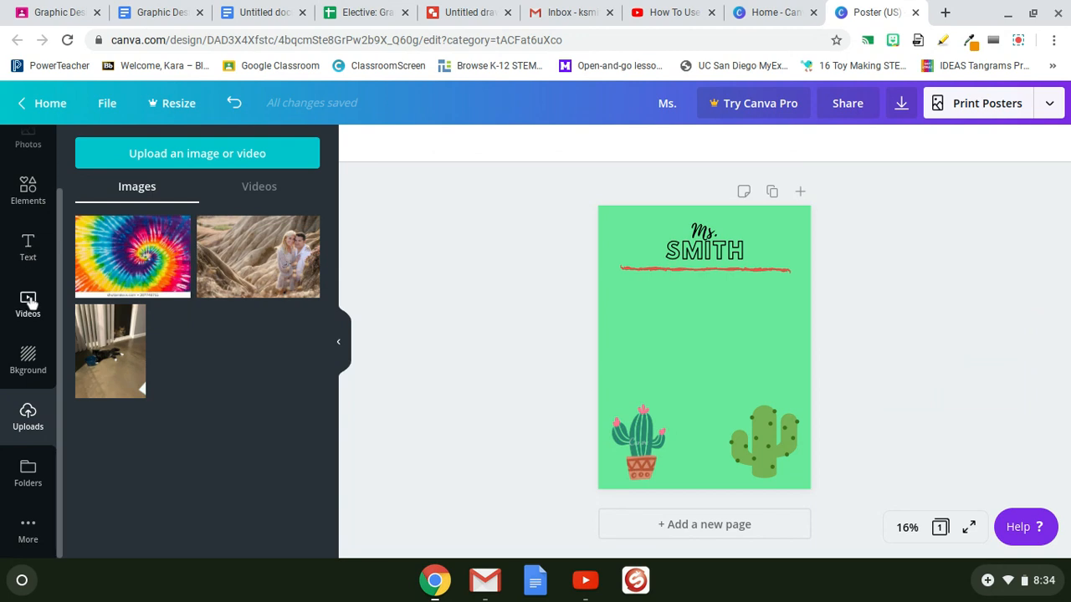
Step: Add the rounded-square frame from the Frames elements to the middle of the poster
click(26, 200)
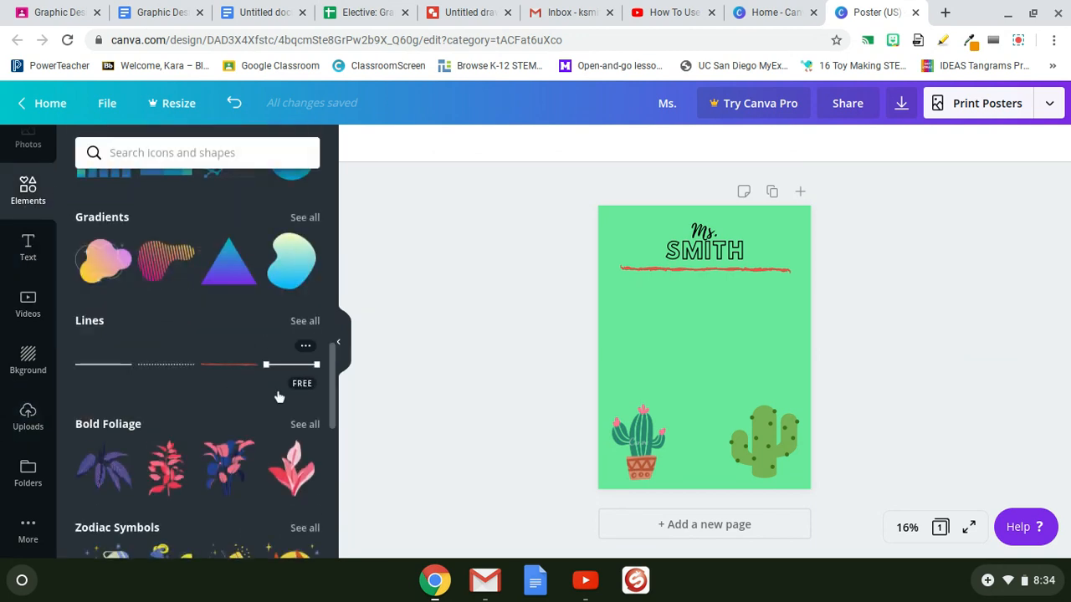
scroll(277, 393, up, 2)
scroll(279, 395, down, 5)
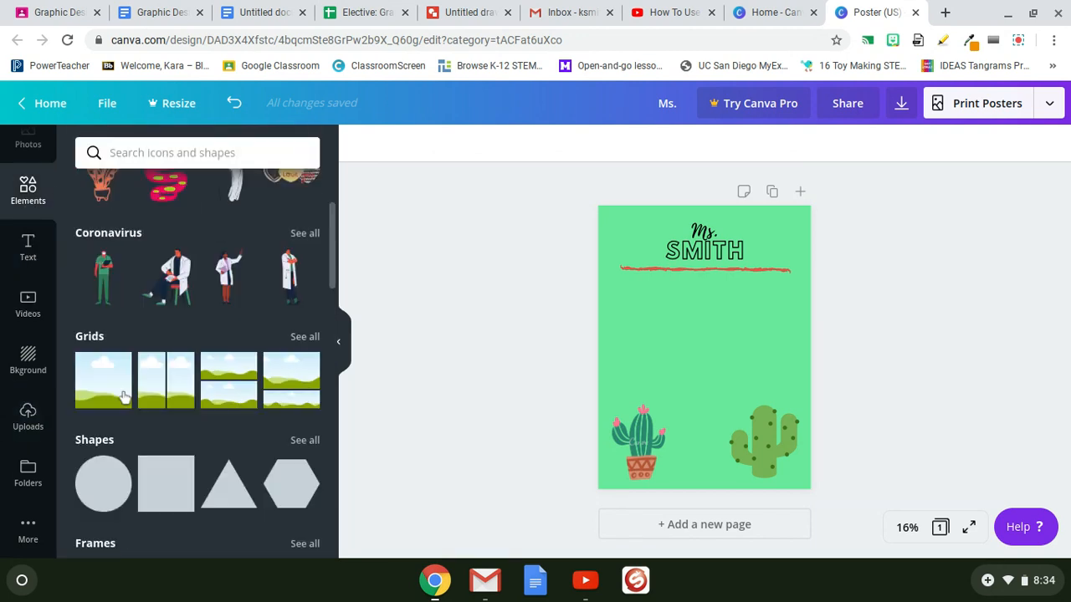
scroll(256, 442, down, 1)
scroll(257, 442, down, 2)
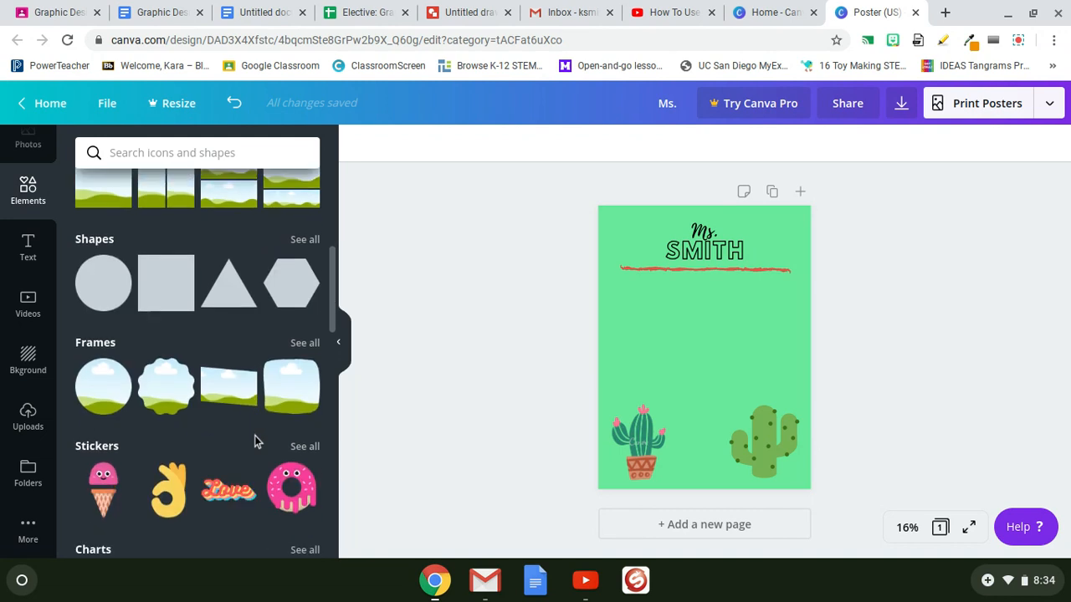
click(307, 403)
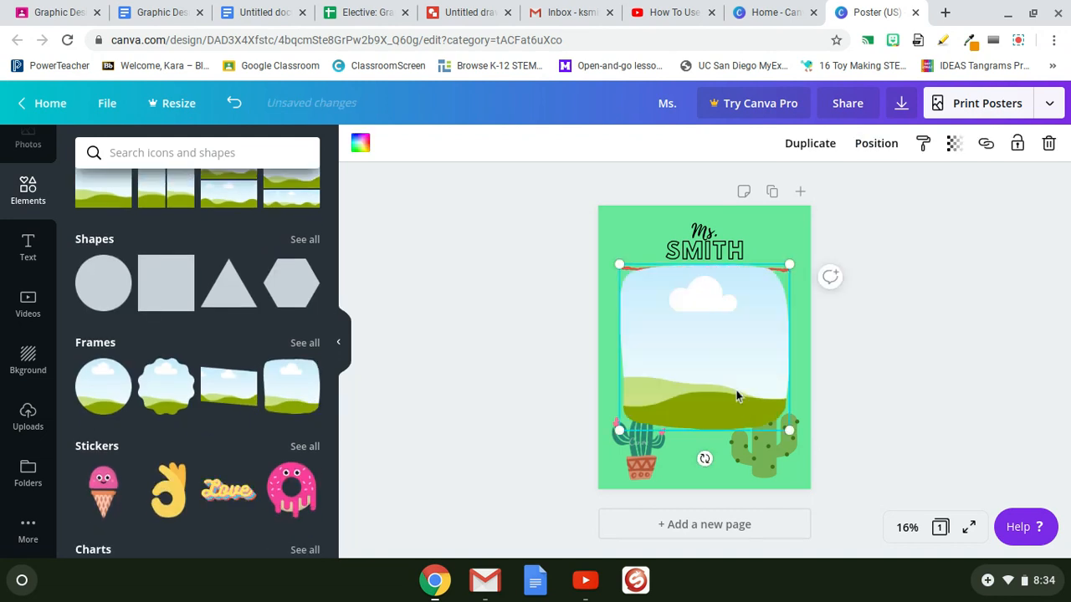
Step: Fill the frame with the uploaded couple photo and replace it with the uploaded pet photo
click(33, 431)
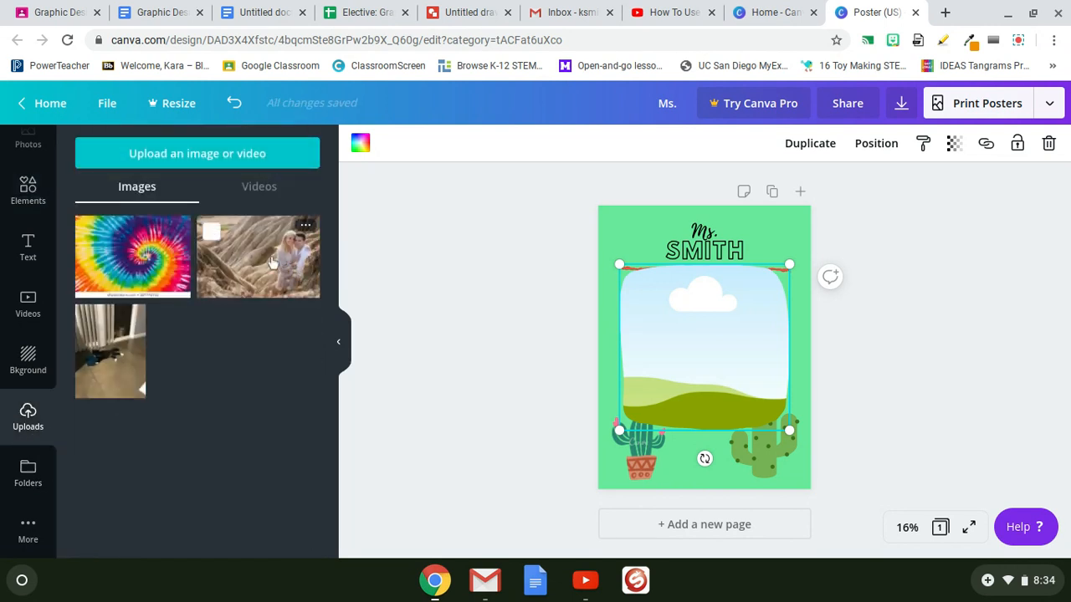
drag(611, 374, 611, 374)
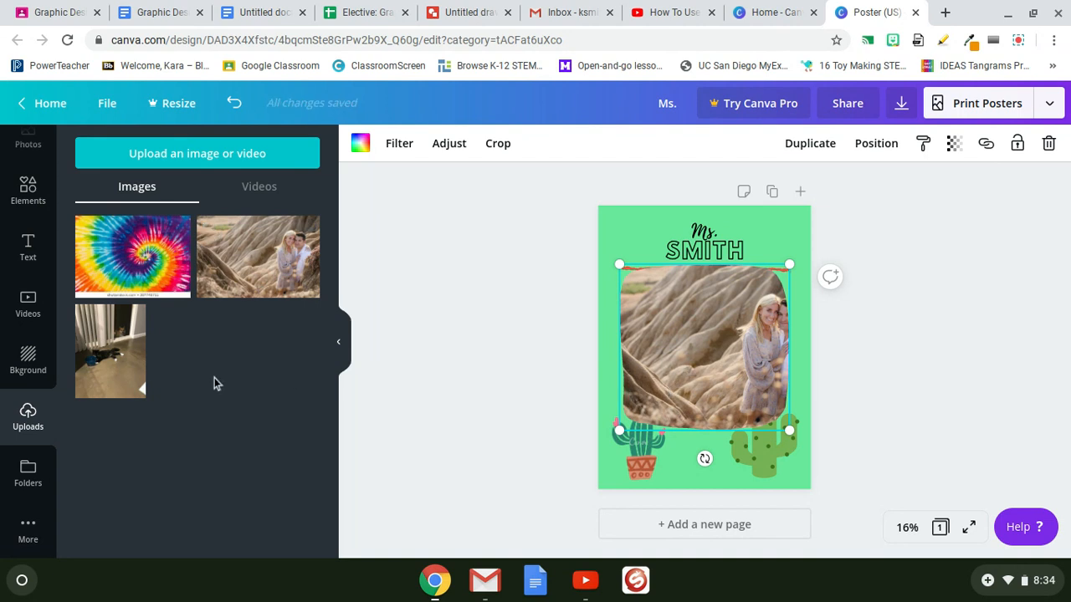
drag(119, 378, 703, 351)
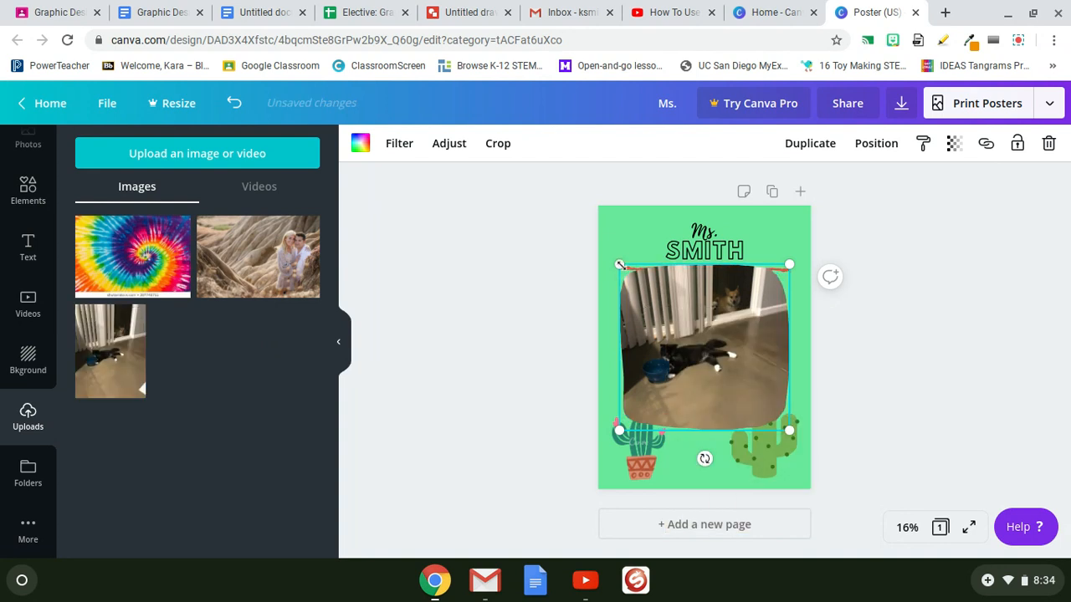
Step: Shrink the framed pet photo to about half its width, centred between the red line and the cacti
drag(620, 265, 705, 348)
drag(786, 413, 744, 379)
click(959, 405)
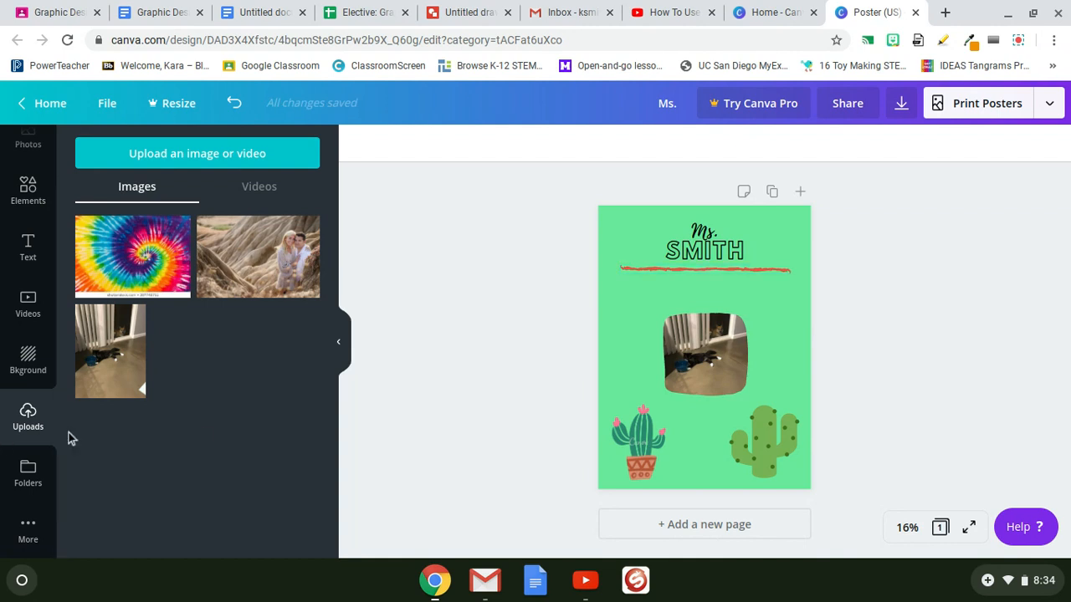
Step: Rename the design with the teacher's title and surname in possessive form, followed by "About Me Poster"
scroll(52, 423, up, 2)
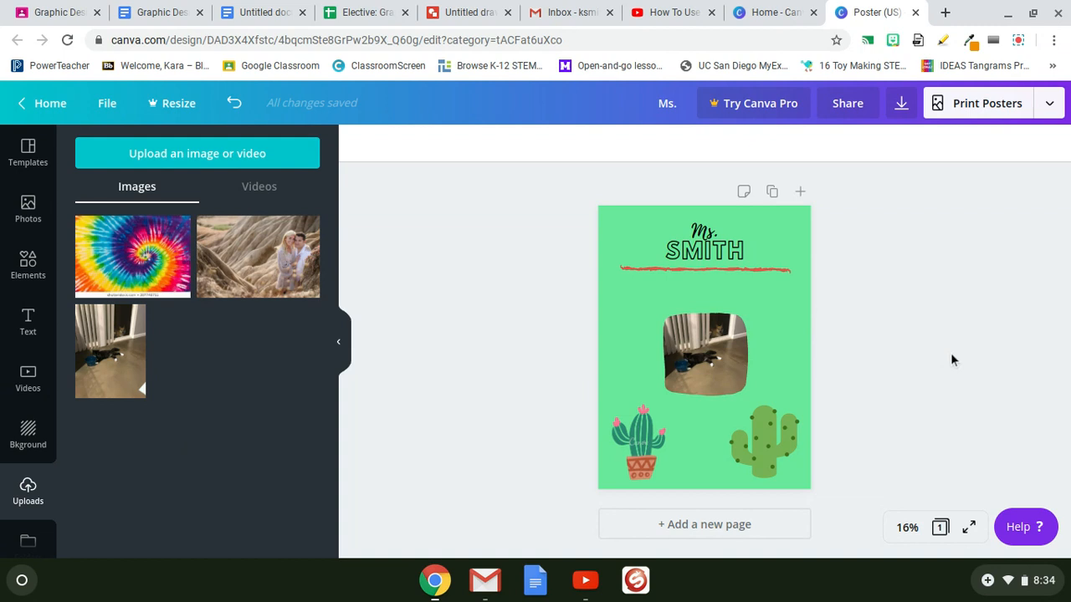
click(683, 103)
drag(683, 103, 661, 102)
key(BackSpace)
text(Ms. Smith)
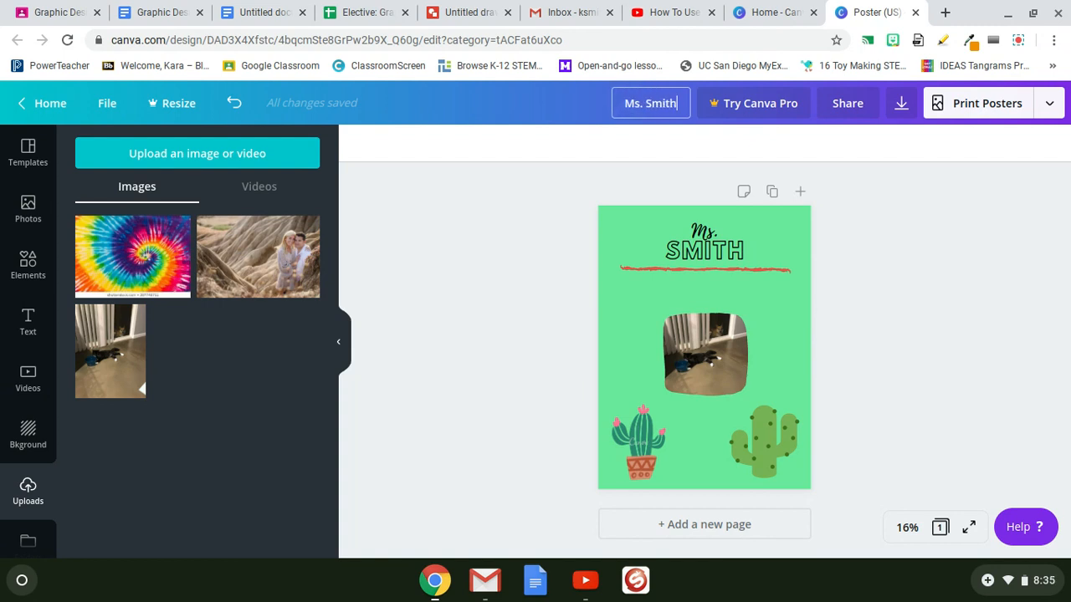
text('s Ab)
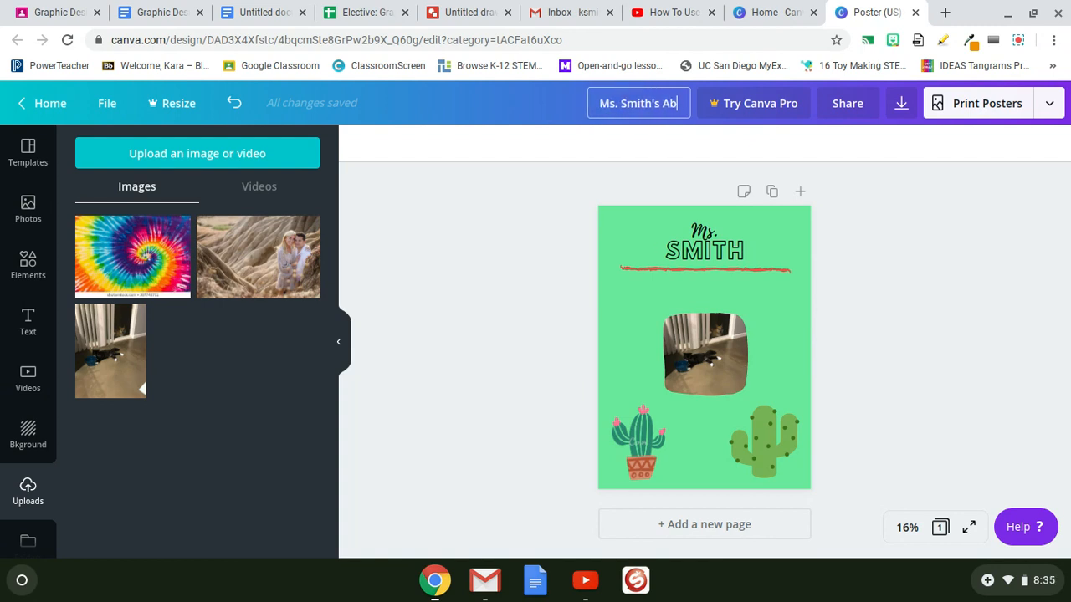
text(out Me Poster)
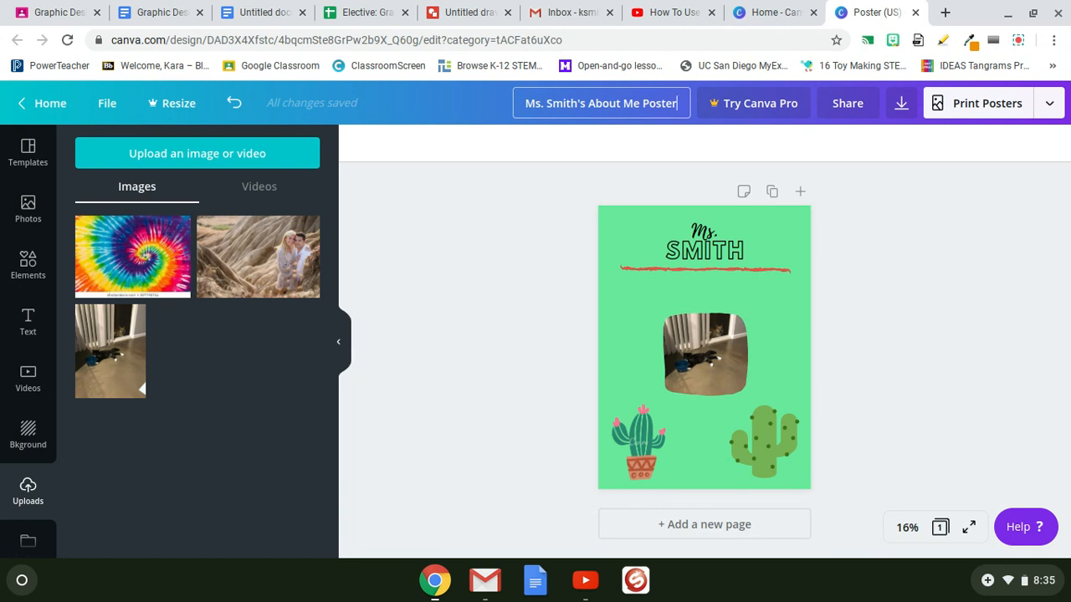
click(557, 267)
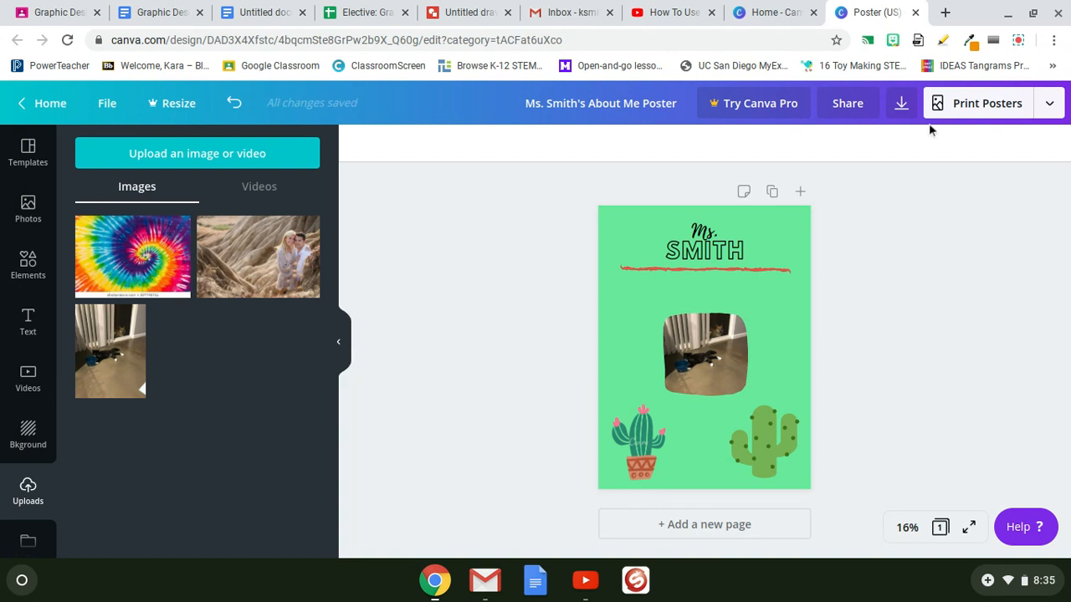
Step: Look at the options for sharing the design by name, email or edit link, and close them
click(847, 104)
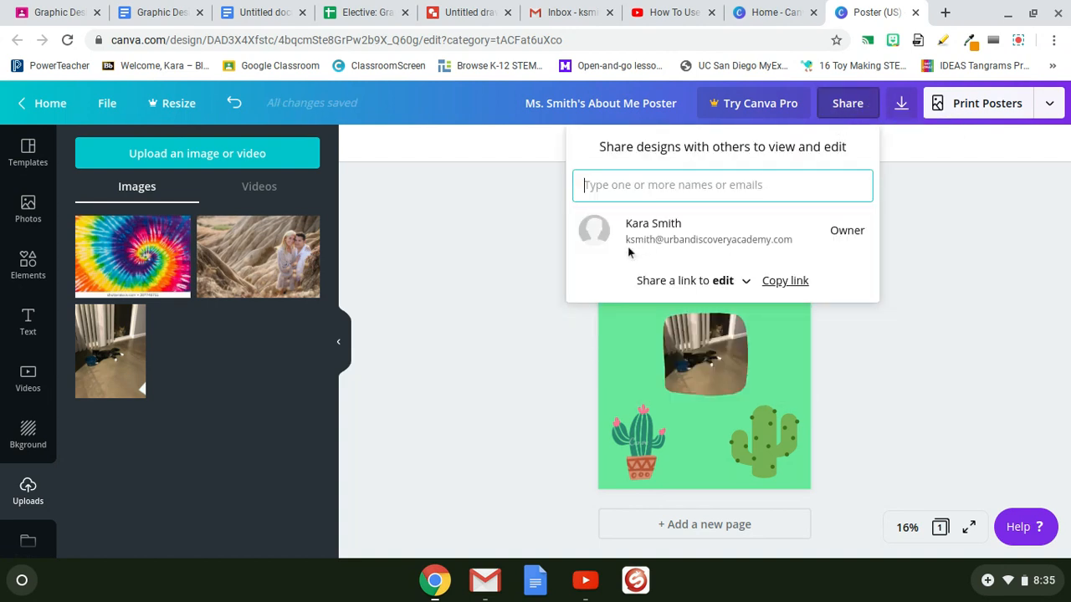
click(961, 267)
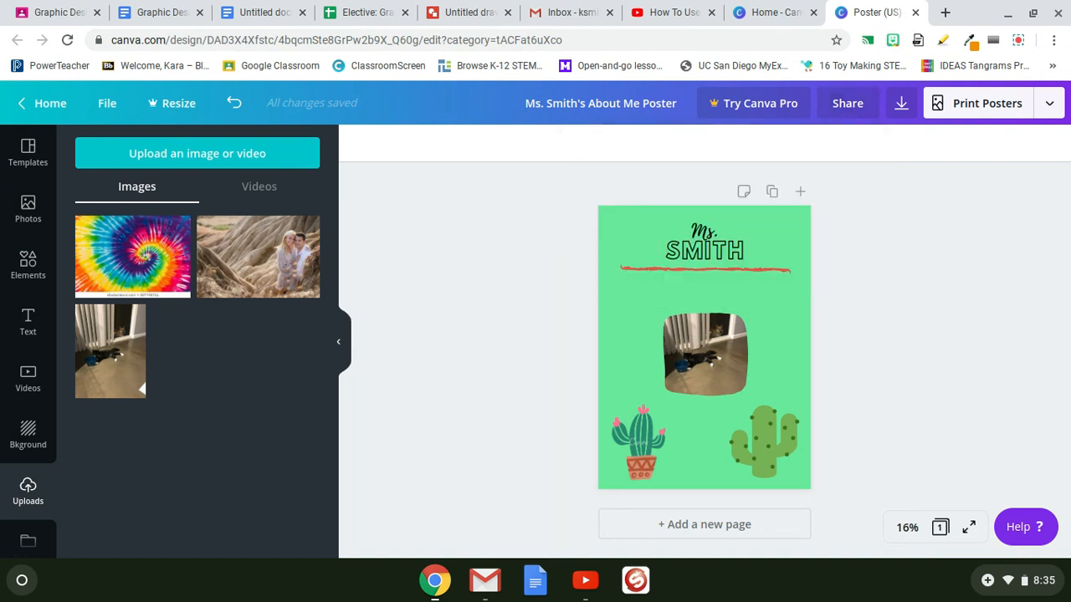
click(1019, 42)
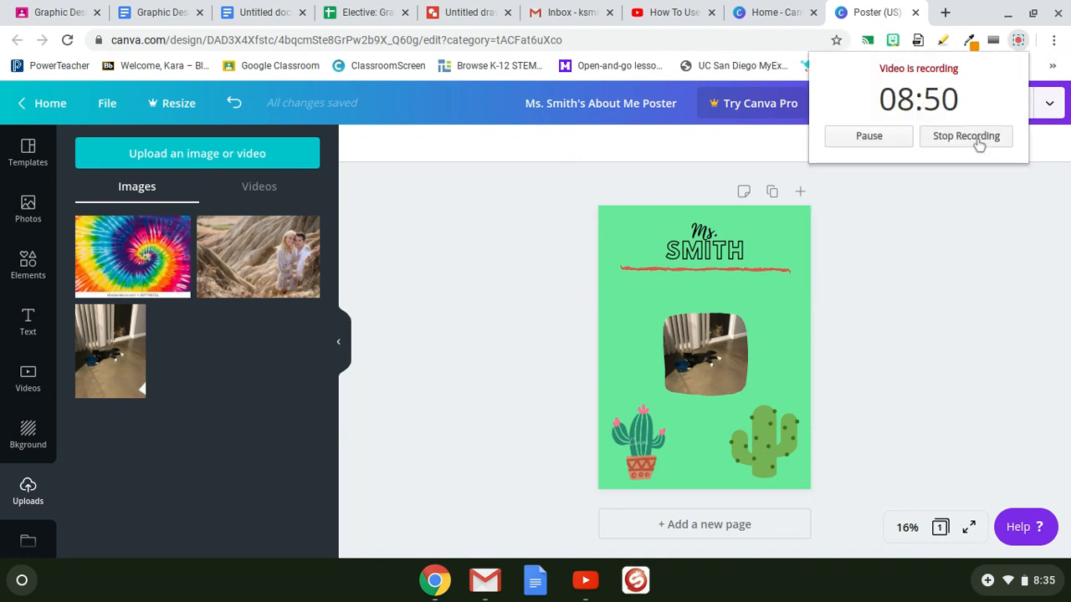